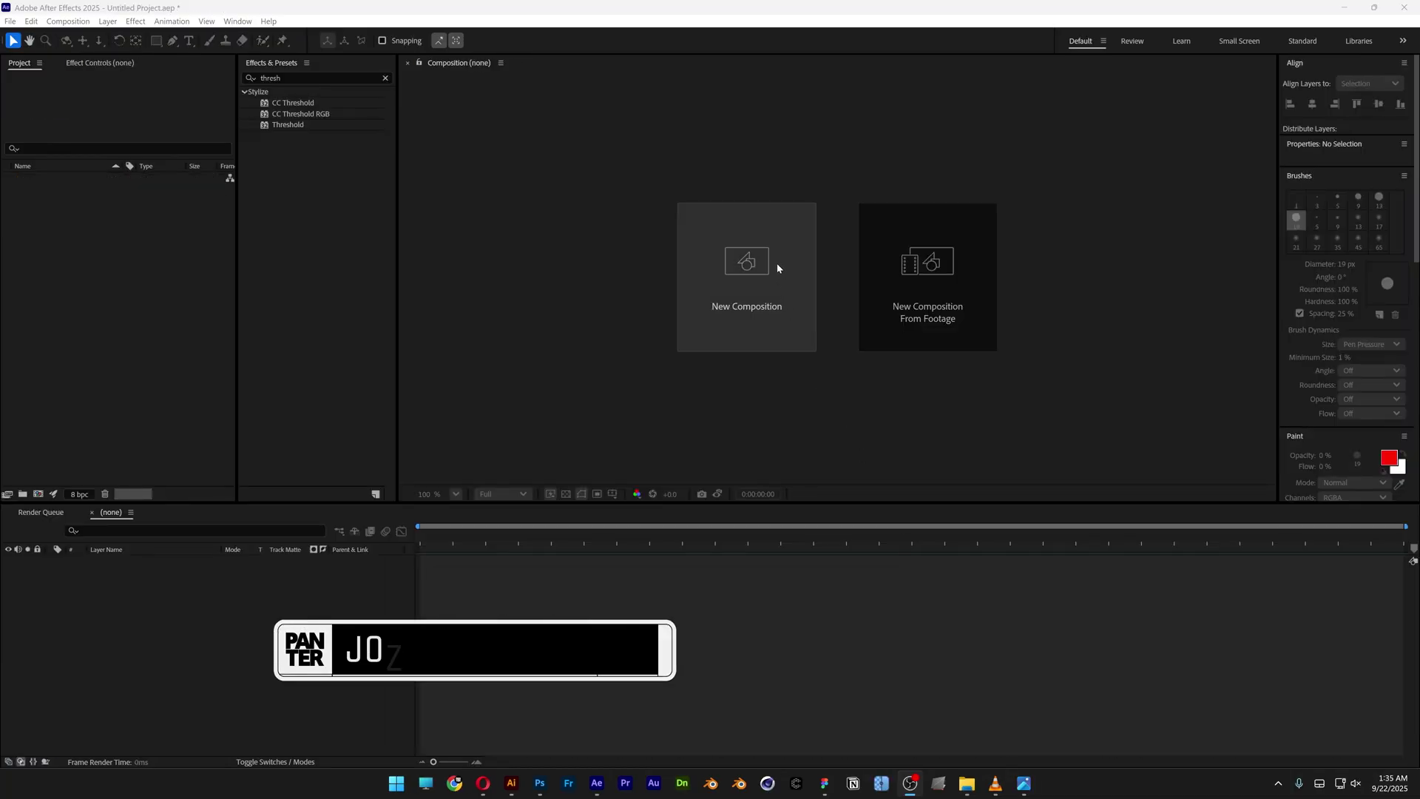
Create an HD 1920x1080 29.97 fps composition and add the portrait JPG to it.
{"action": "left_click", "coordinate": [777, 267]}
{"action": "left_click", "coordinate": [706, 287]}
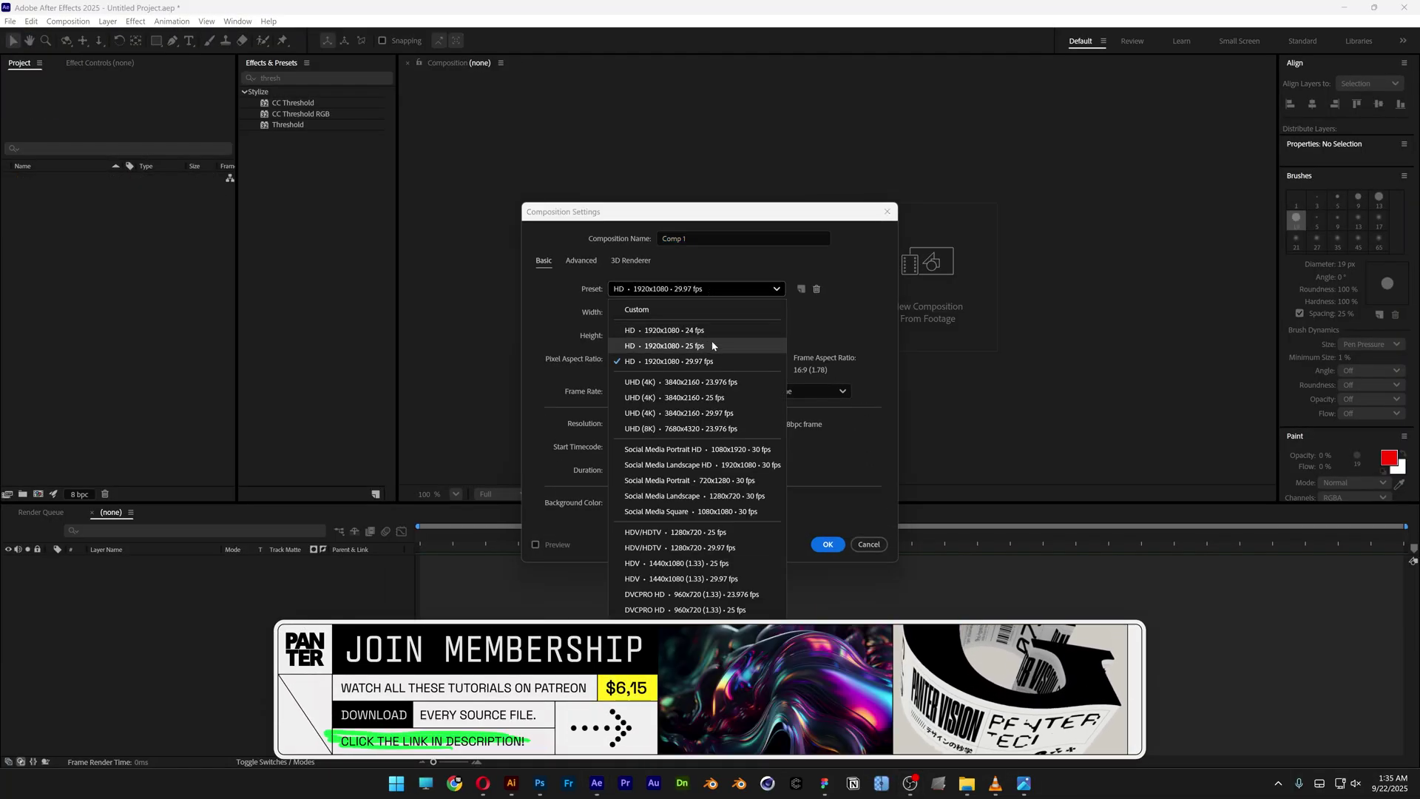
{"action": "left_click", "coordinate": [677, 361]}
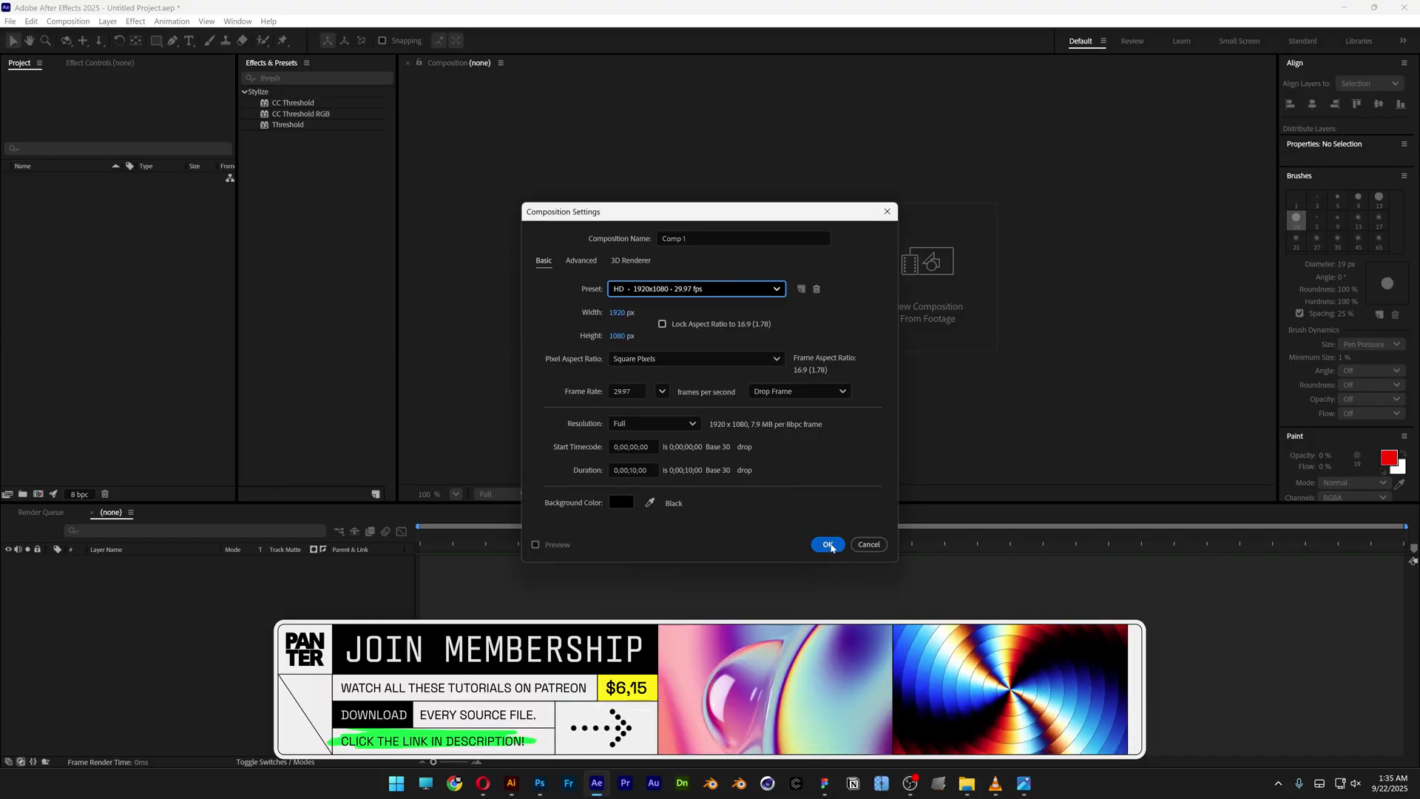
{"action": "left_click", "coordinate": [829, 545]}
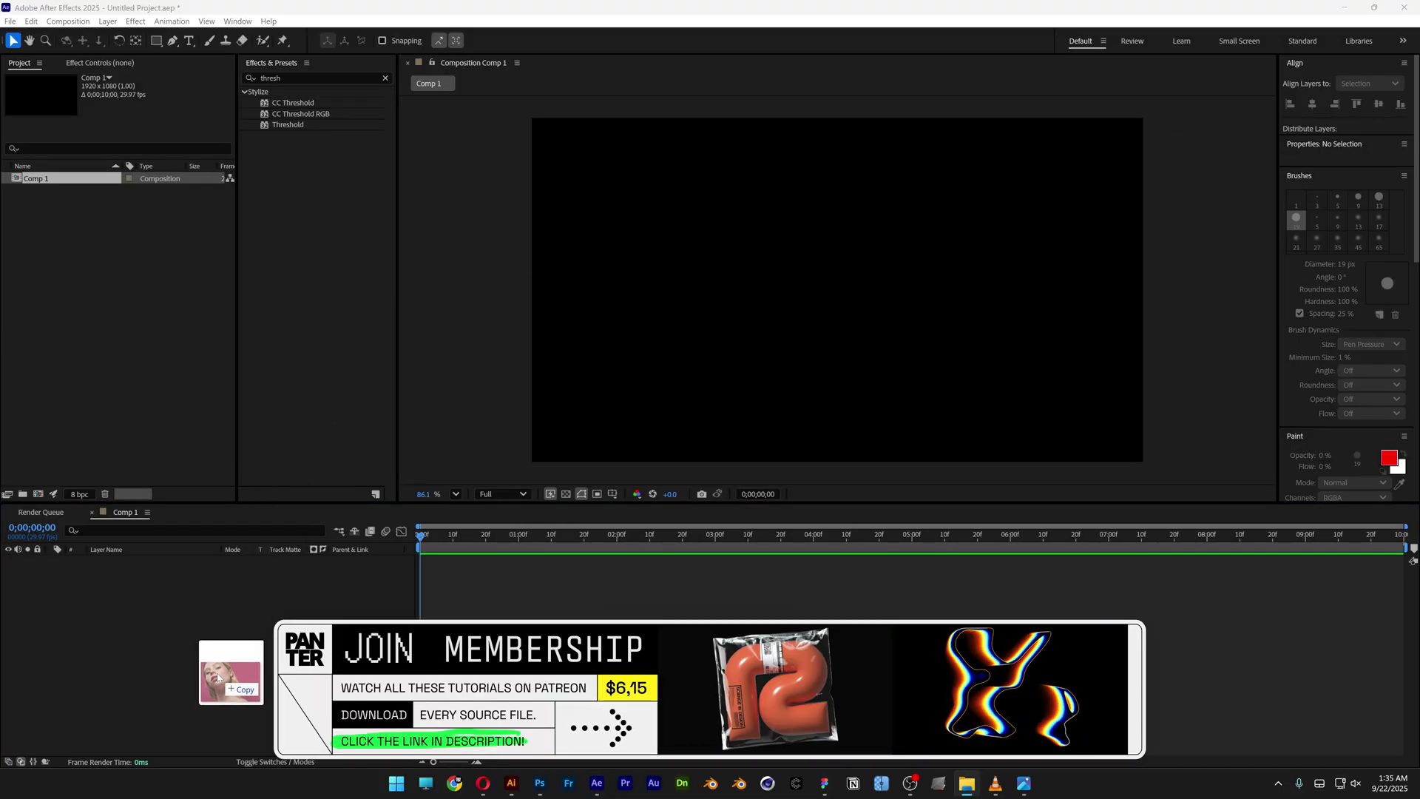
{"action": "left_click_drag", "start_coordinate": [217, 672], "coordinate": [216, 671]}
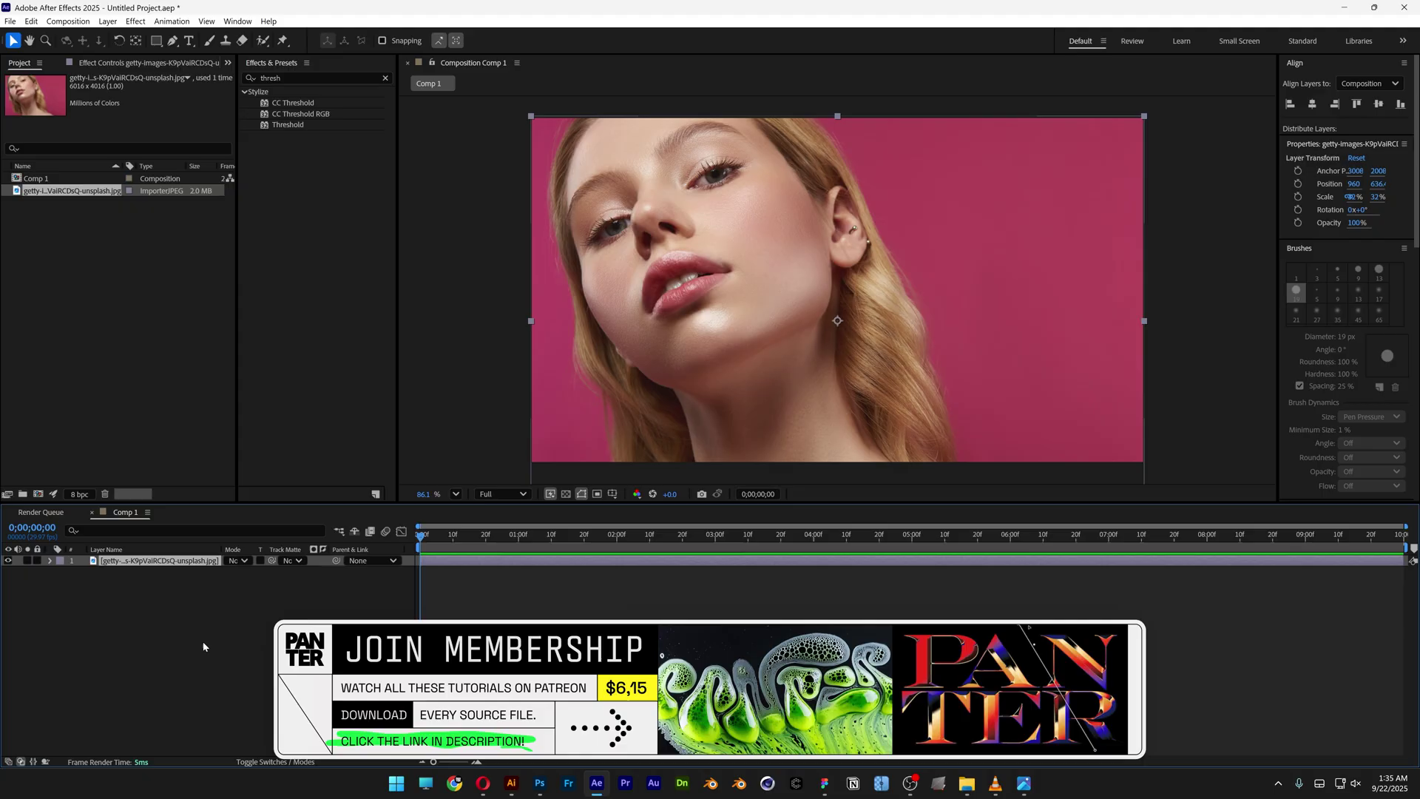
Add an adjustment layer above the portrait and name it FX.
{"action": "right_click", "coordinate": [203, 646]}
{"action": "mouse_move", "coordinate": [278, 488]}
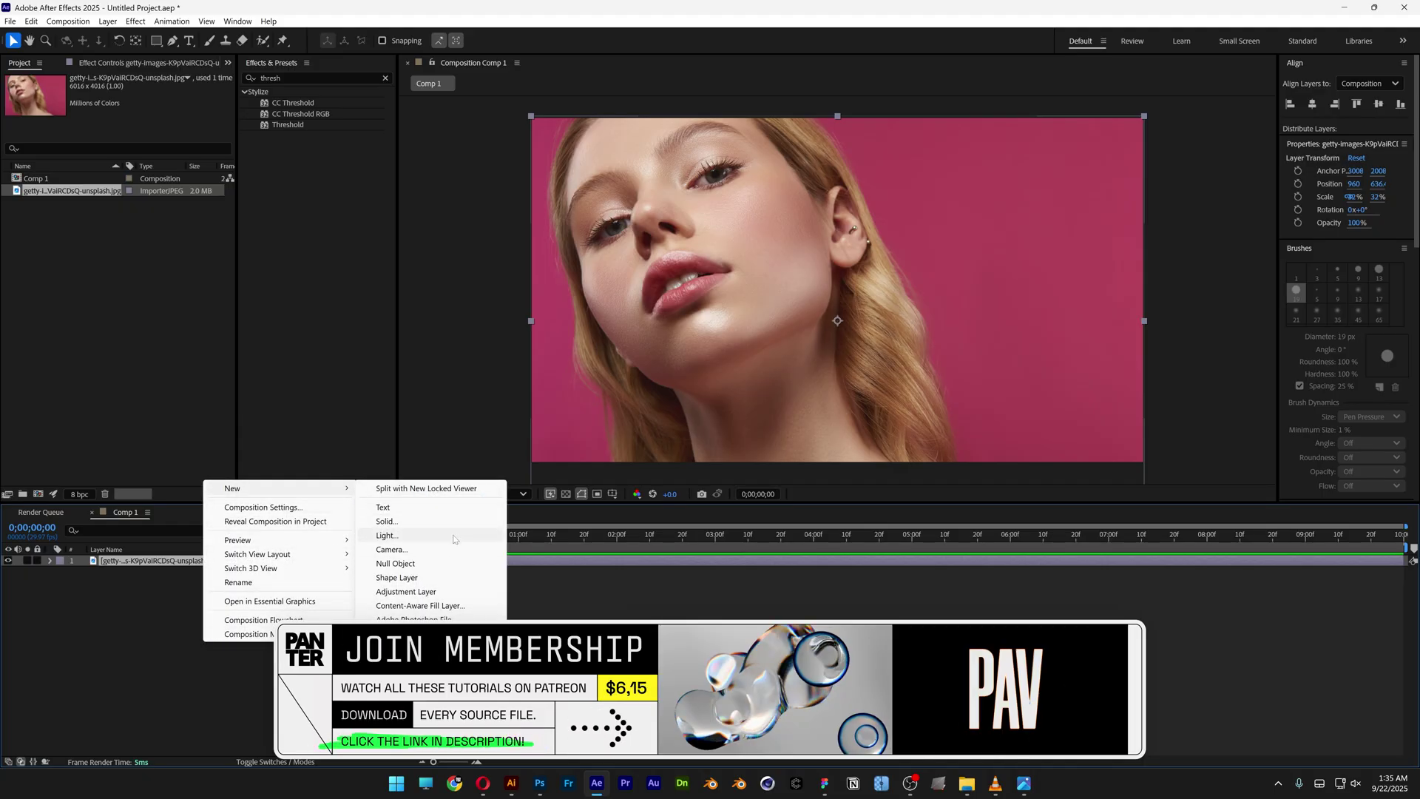
{"action": "left_click", "coordinate": [407, 592]}
{"action": "right_click", "coordinate": [165, 560]}
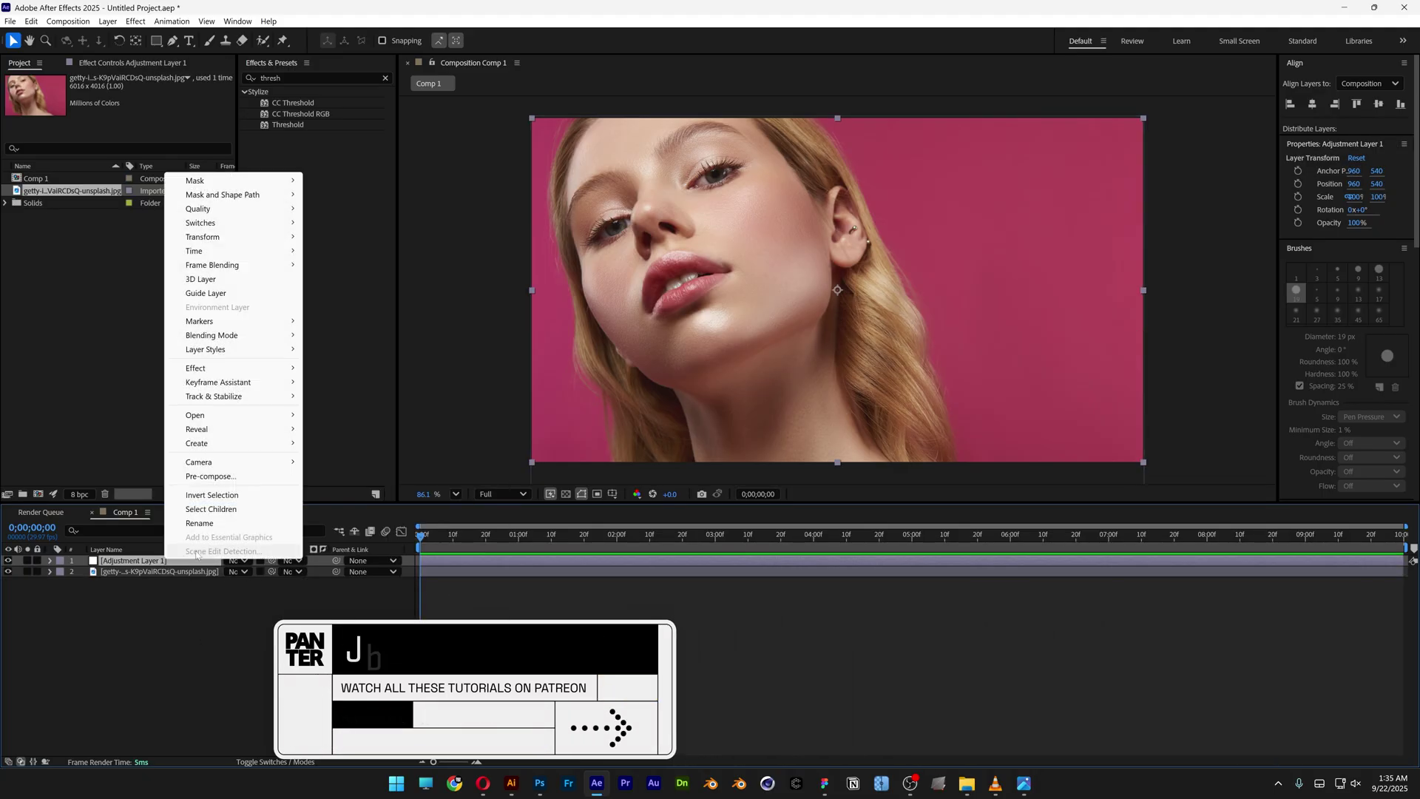
{"action": "left_click", "coordinate": [200, 523]}
{"action": "type", "text": "FX"}
{"action": "key", "text": "Return"}
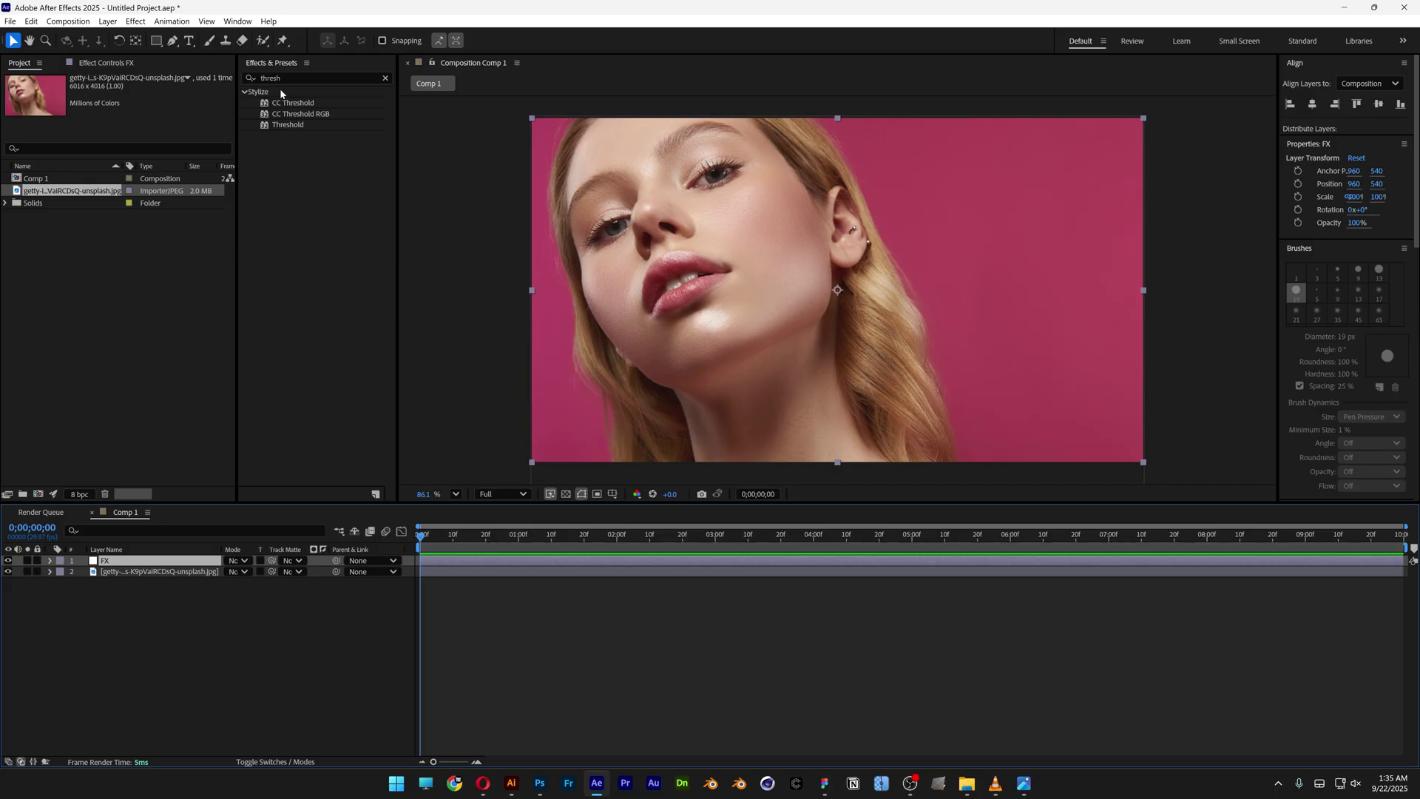
Apply the Mosaic effect to the FX layer.
{"action": "left_click", "coordinate": [273, 77]}
{"action": "double_click", "coordinate": [272, 78]}
{"action": "type", "text": "m"}
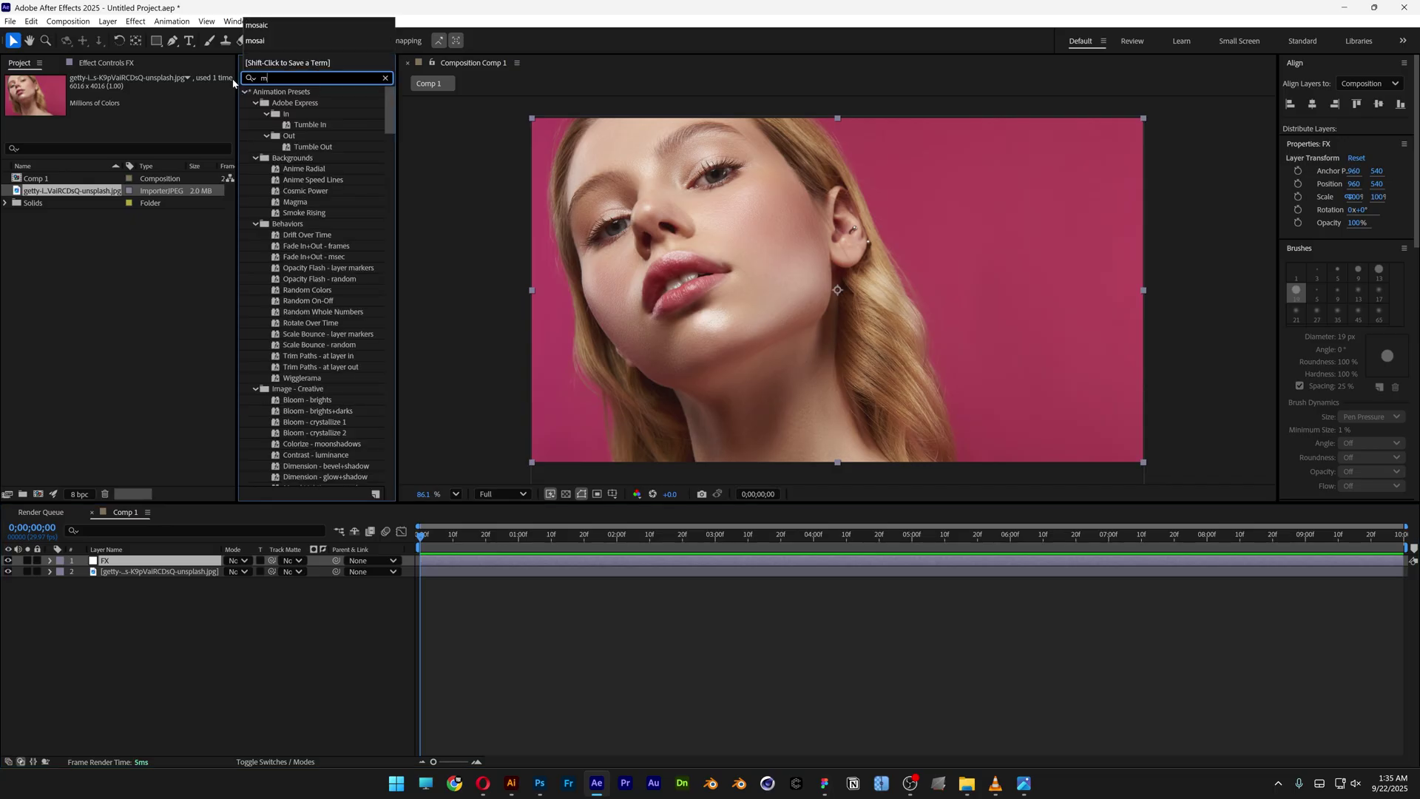
{"action": "type", "text": "osaic"}
{"action": "left_click_drag", "start_coordinate": [283, 135], "coordinate": [167, 561]}
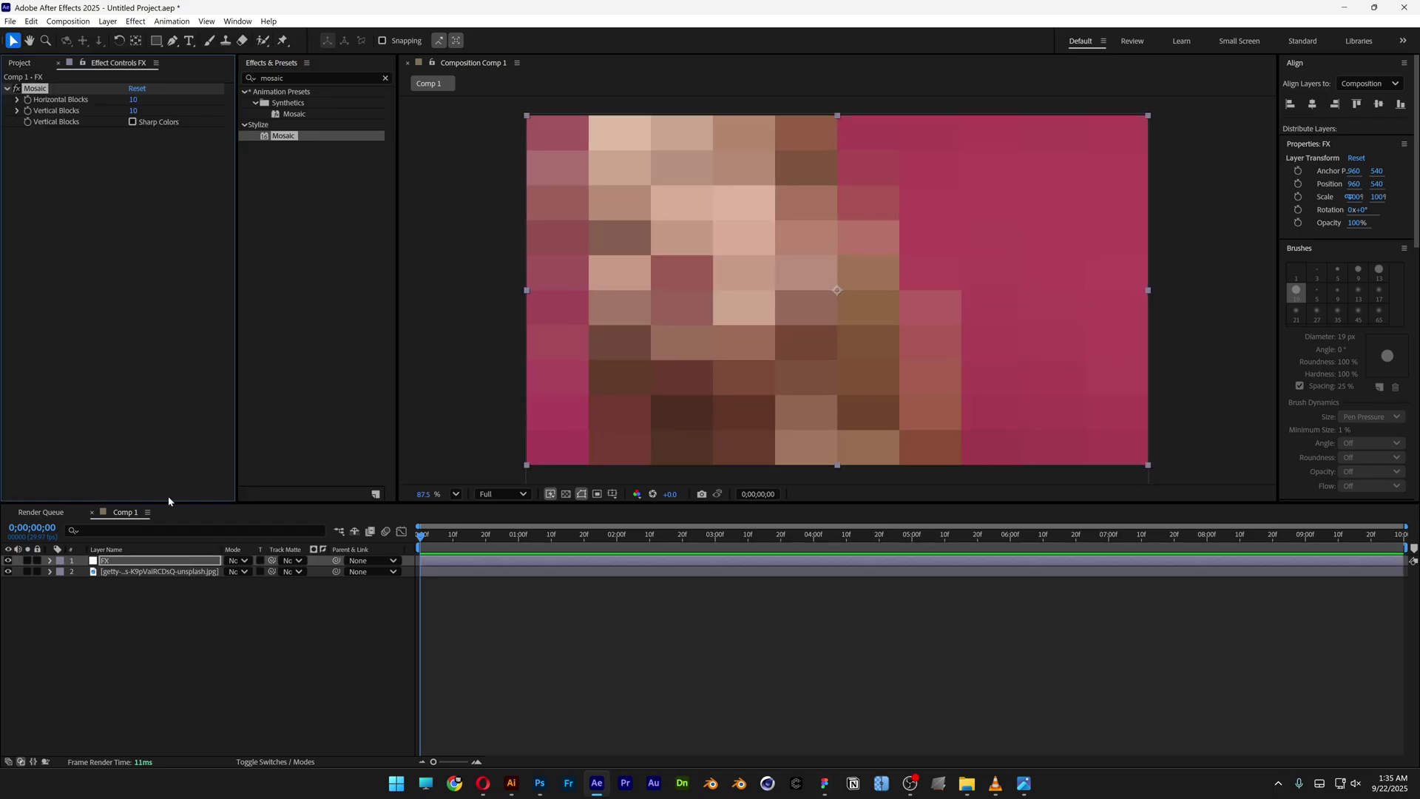
{"action": "scroll", "coordinate": [740, 316], "scroll_direction": "up", "scroll_amount": 2}
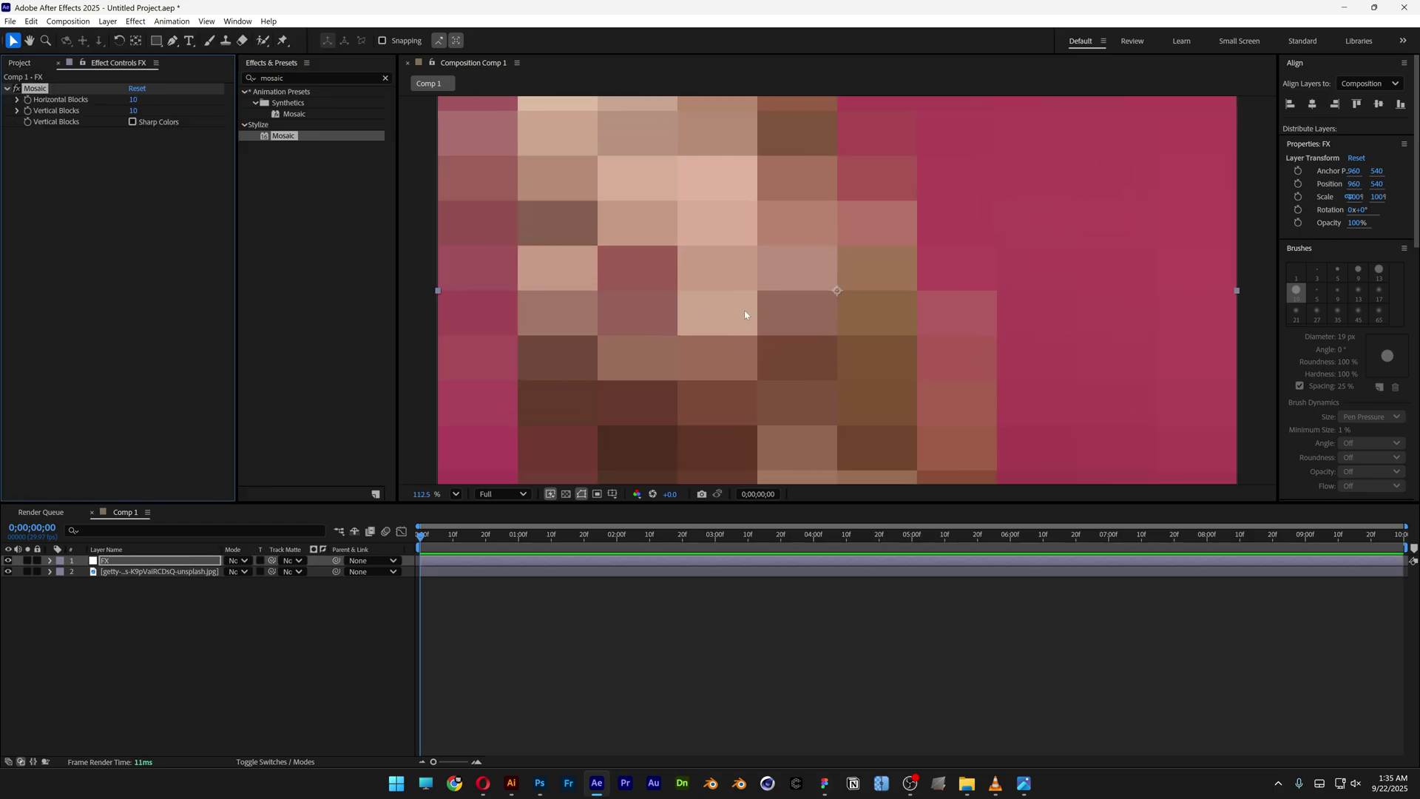
Set Mosaic Horizontal Blocks to 96 and Vertical Blocks to 54.
{"action": "left_click", "coordinate": [136, 100]}
{"action": "type", "text": "192"}
{"action": "key", "text": "Tab"}
{"action": "type", "text": "0"}
{"action": "key", "text": "Return"}
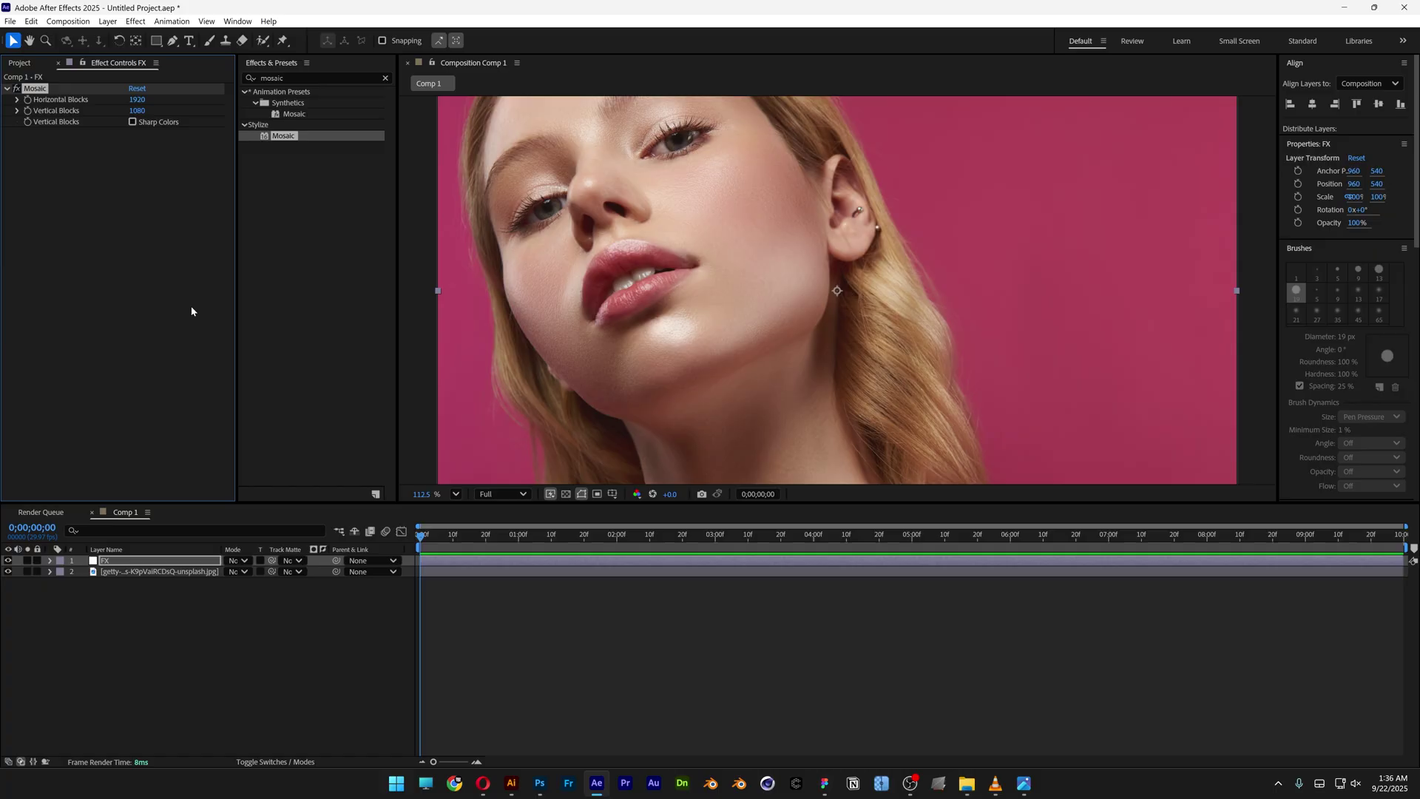
{"action": "left_click", "coordinate": [143, 102]}
{"action": "key", "text": "Tab"}
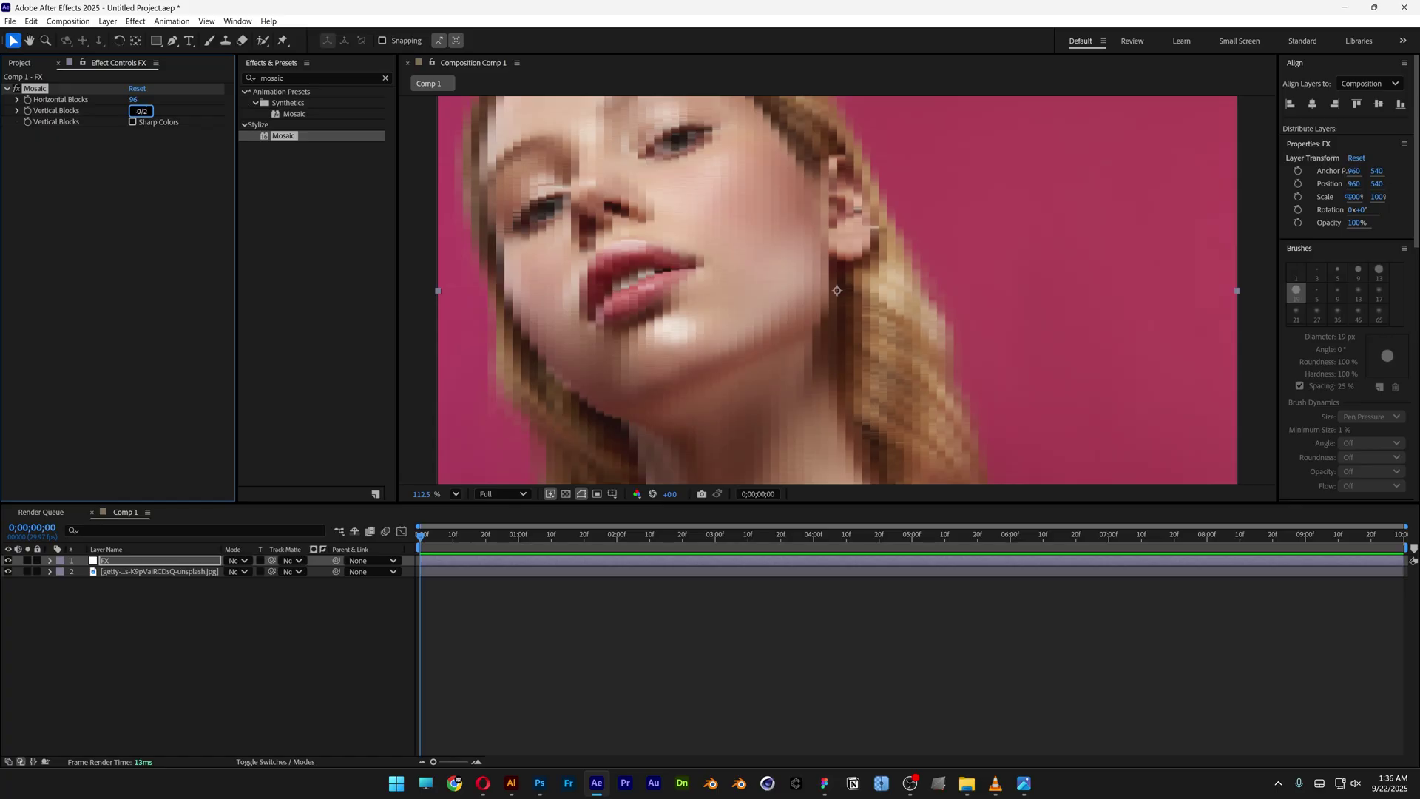
{"action": "key", "text": "Return"}
{"action": "scroll", "coordinate": [613, 227], "scroll_direction": "up", "scroll_amount": 2}
{"action": "scroll", "coordinate": [612, 230], "scroll_direction": "up", "scroll_amount": 2}
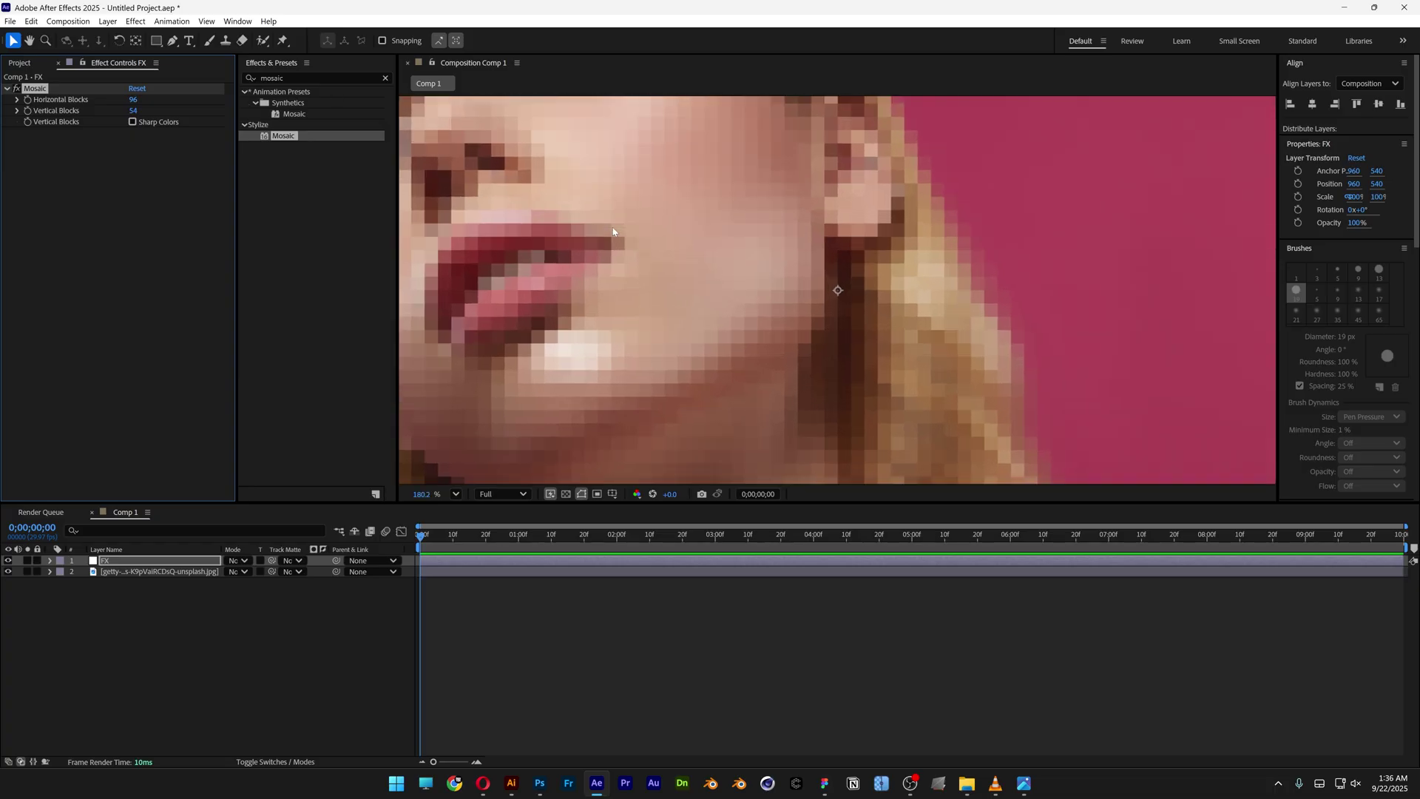
{"action": "scroll", "coordinate": [612, 230], "scroll_direction": "down", "scroll_amount": 2}
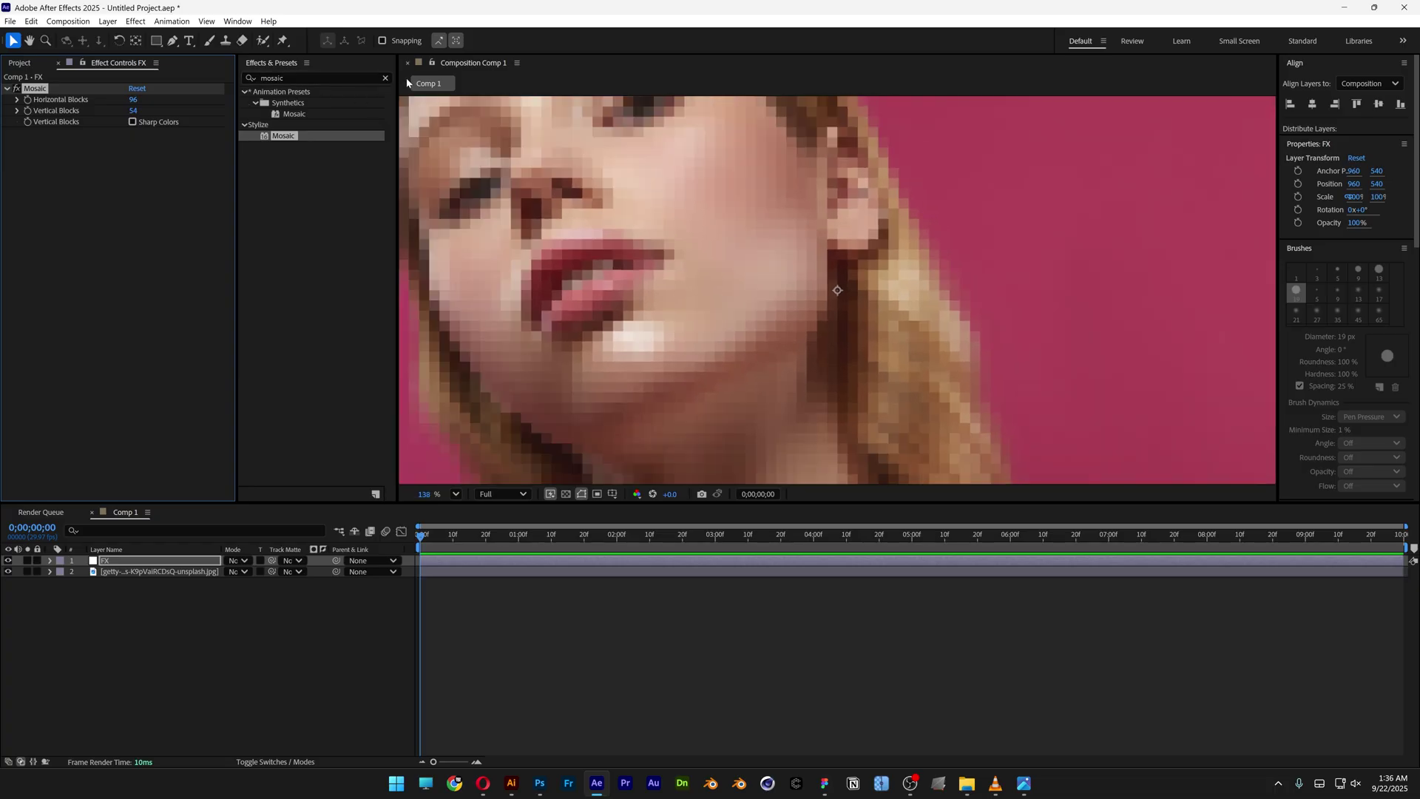
Add a Threshold effect below Mosaic and lower its Level to 110.
{"action": "left_click", "coordinate": [385, 78]}
{"action": "type", "text": "thresho"}
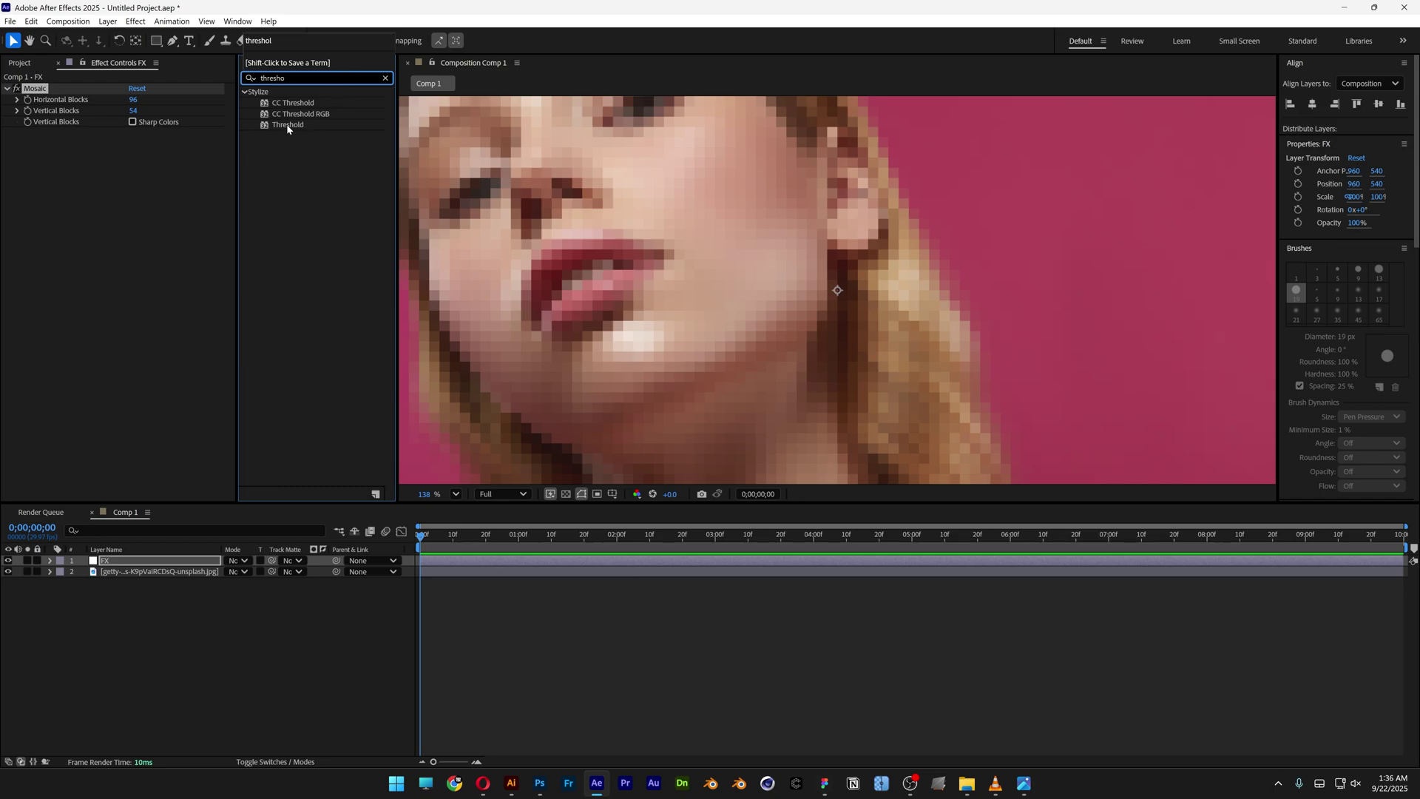
{"action": "left_click_drag", "start_coordinate": [280, 125], "coordinate": [108, 224]}
{"action": "key", "text": "comma"}
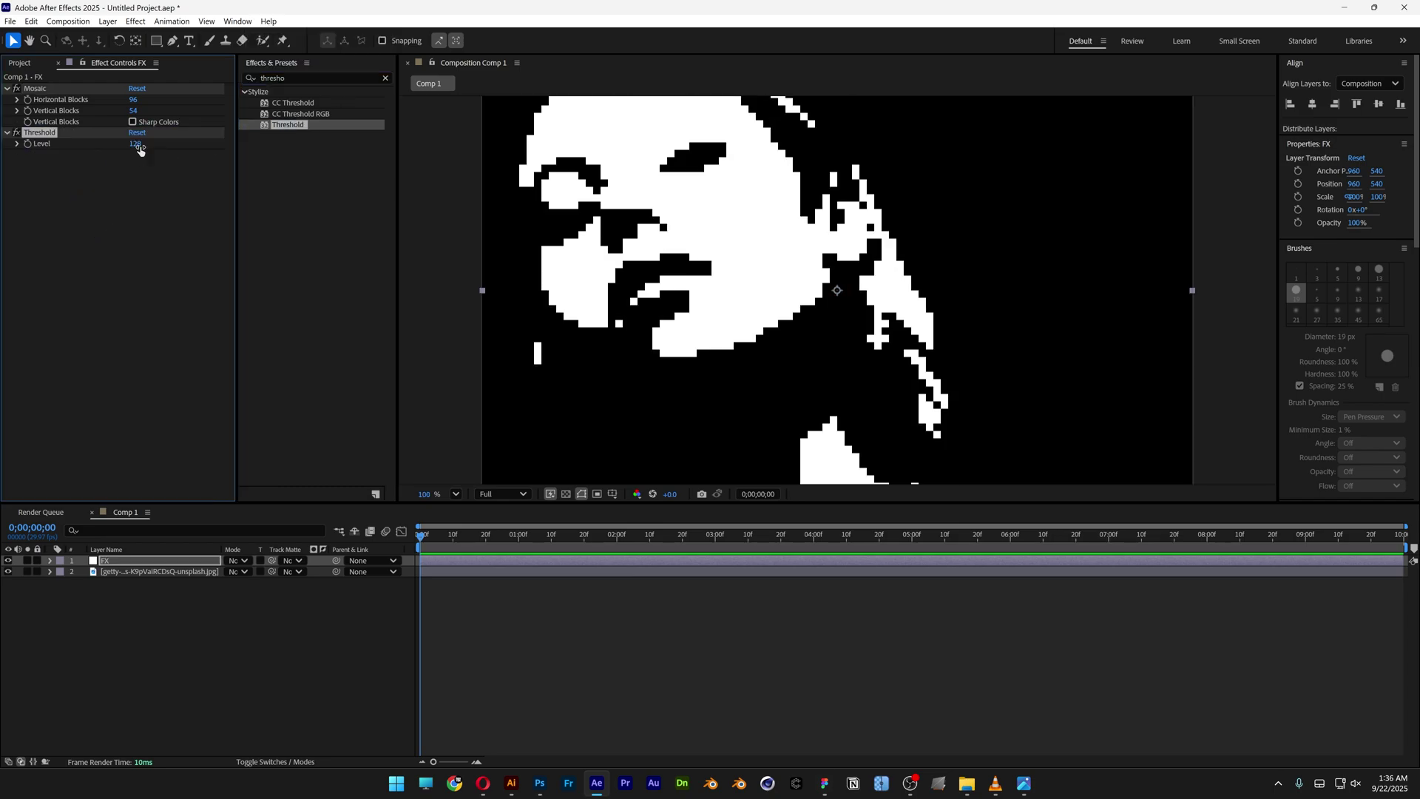
{"action": "left_click_drag", "start_coordinate": [133, 144], "coordinate": [106, 145]}
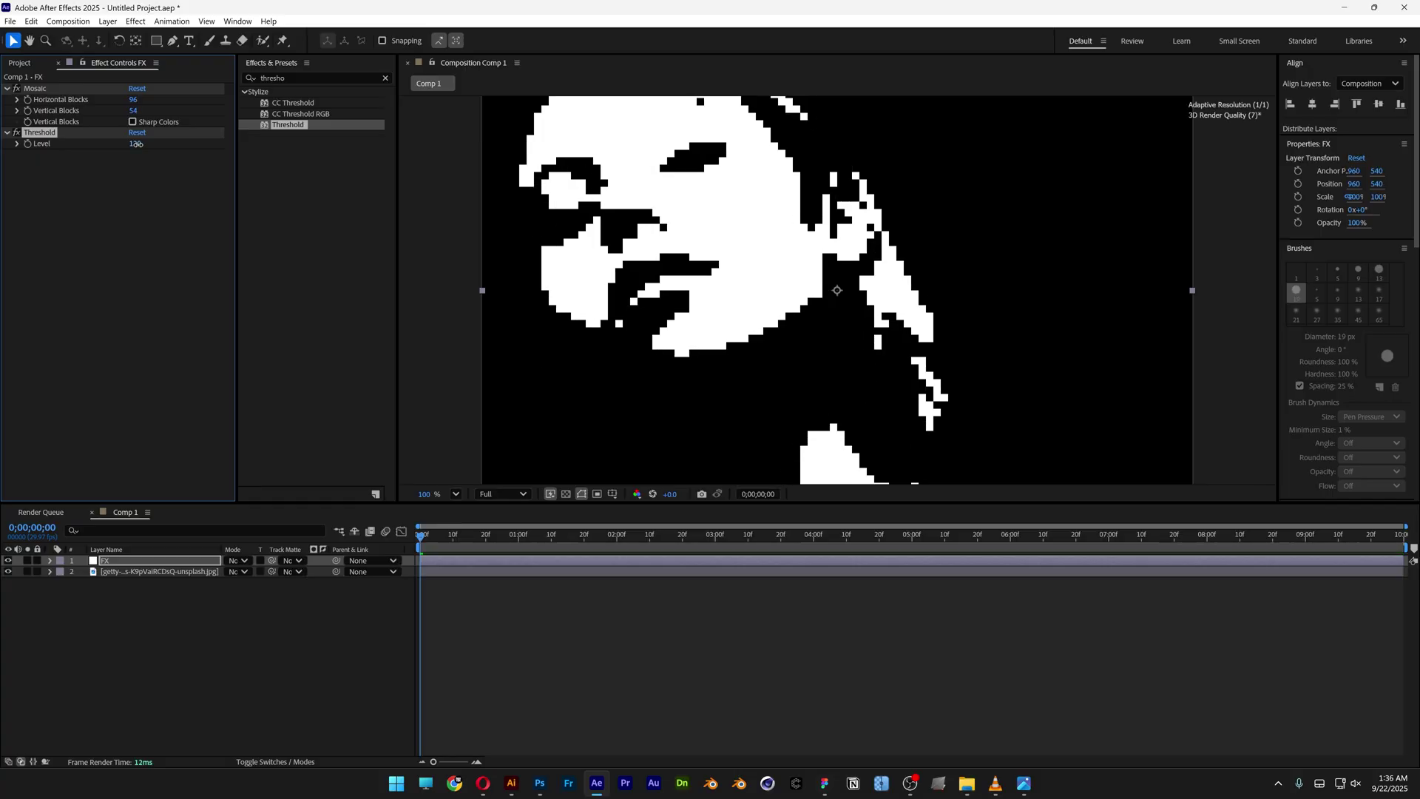
{"action": "key", "text": "comma"}
Apply Tint to the FX layer and map black to a dark navy.
{"action": "left_click", "coordinate": [317, 78]}
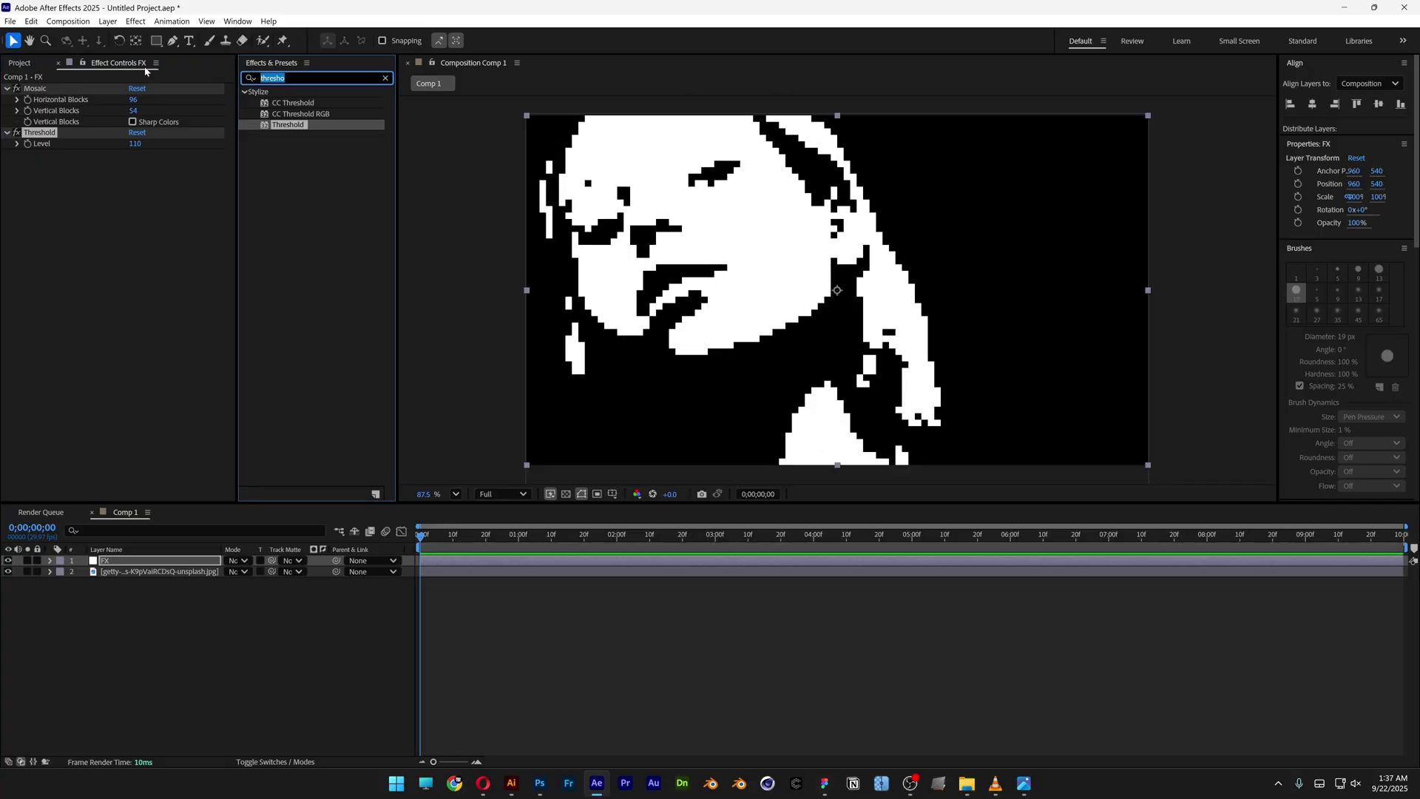
{"action": "type", "text": "tint"}
{"action": "left_click_drag", "start_coordinate": [289, 136], "coordinate": [105, 211]}
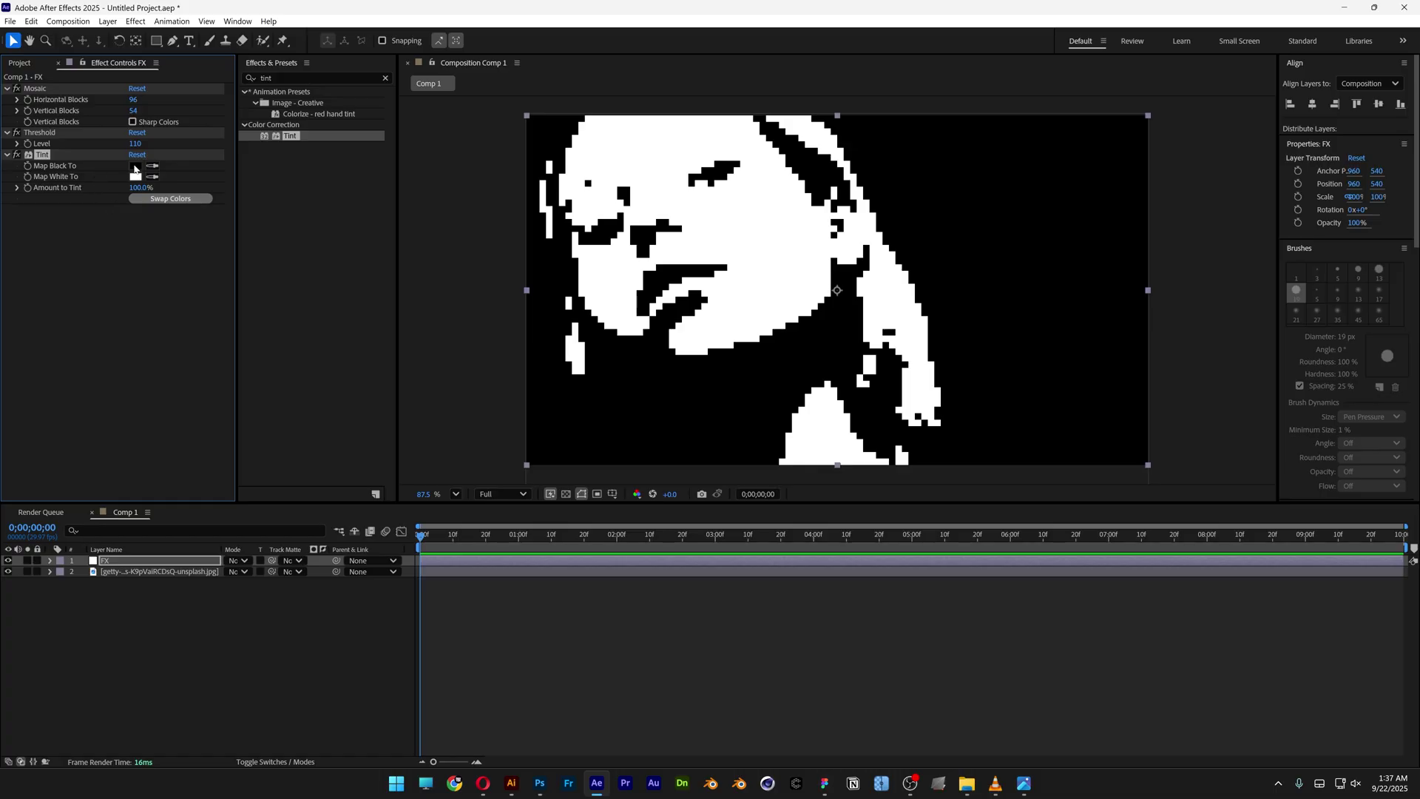
{"action": "left_click", "coordinate": [136, 165]}
{"action": "mouse_move", "coordinate": [736, 385]}
{"action": "left_mouse_down"}
{"action": "mouse_move", "coordinate": [742, 366]}
{"action": "mouse_move", "coordinate": [651, 435]}
{"action": "left_mouse_up"}
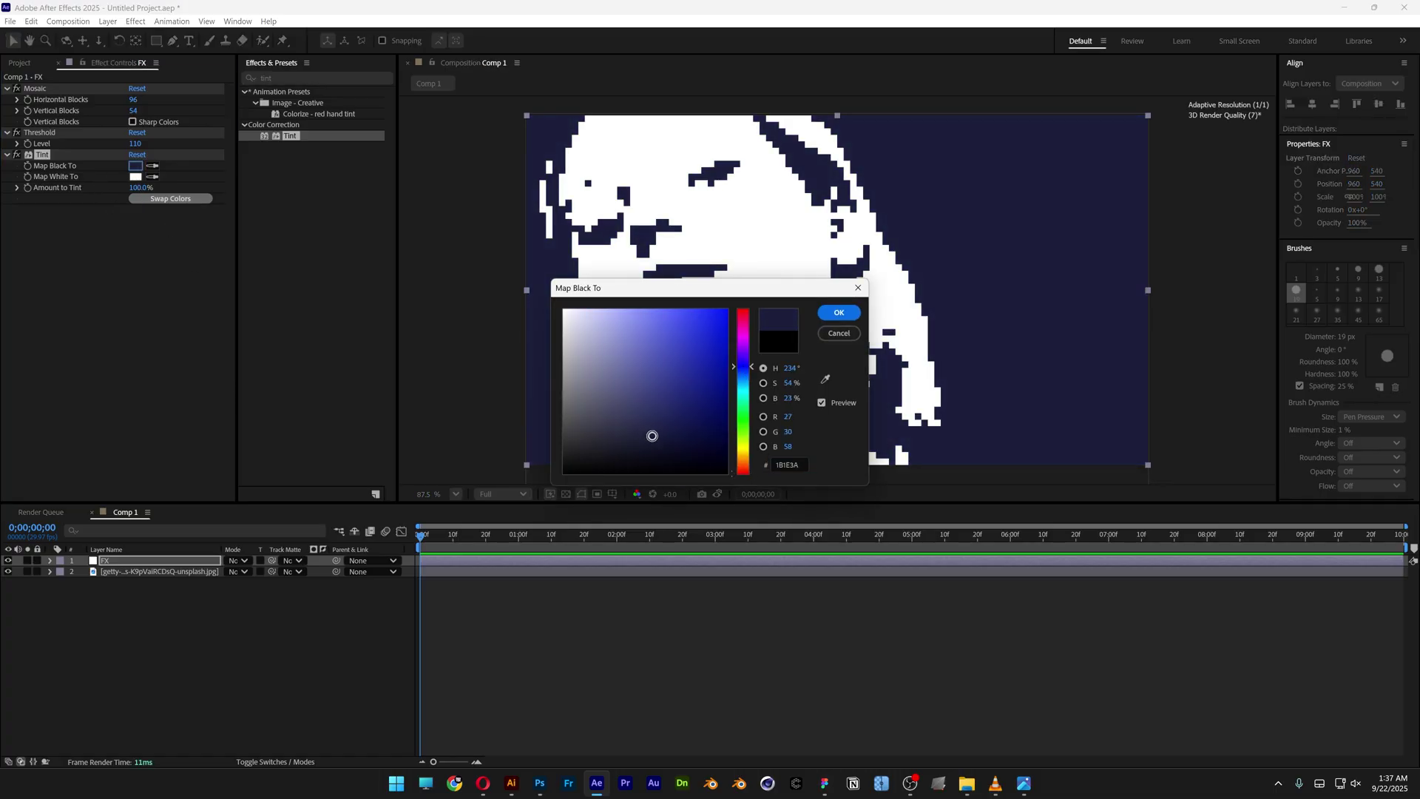
{"action": "left_click_drag", "start_coordinate": [688, 288], "coordinate": [336, 279]}
{"action": "left_click", "coordinate": [486, 302]}
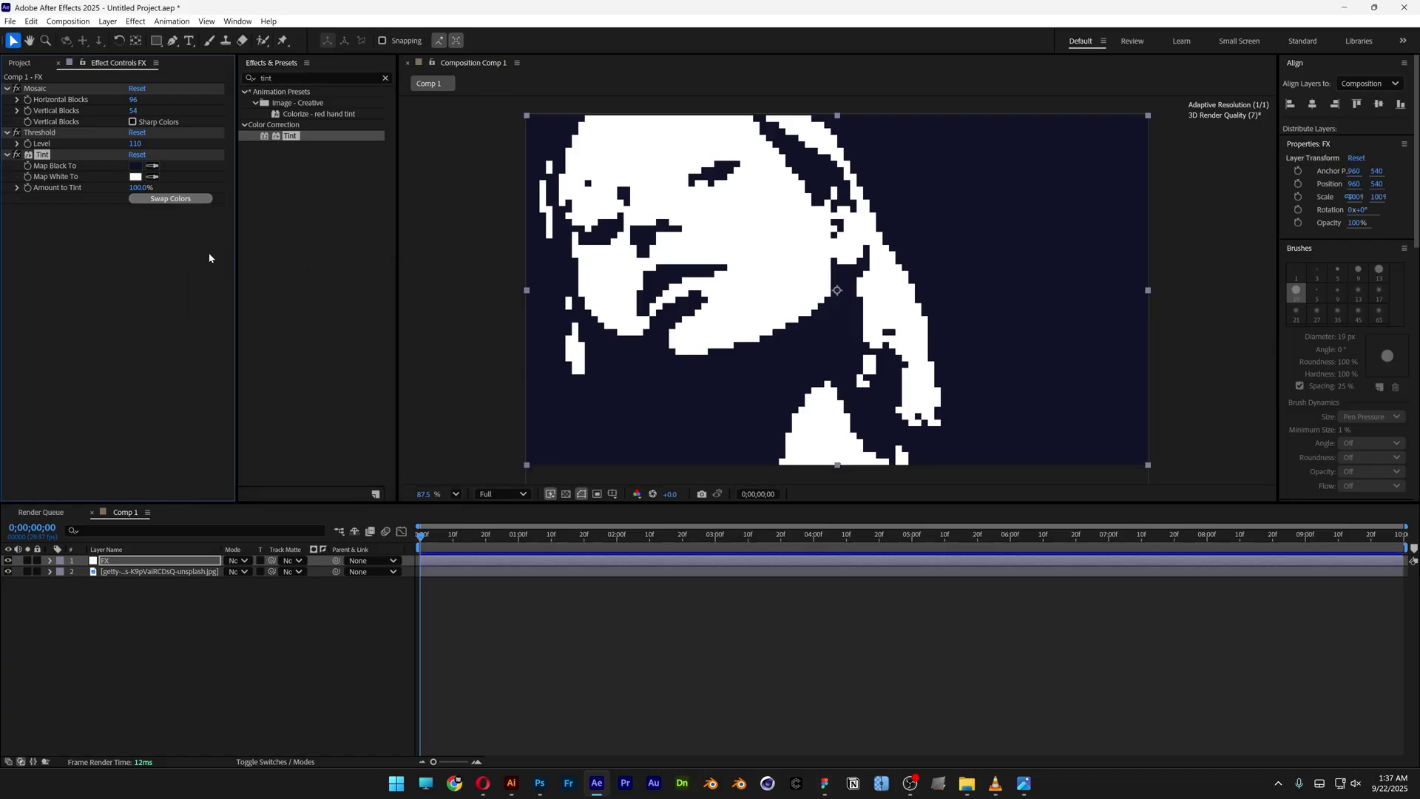
Map white to a muted #7DAB69 green in the Tint effect.
{"action": "left_click", "coordinate": [136, 177]}
{"action": "left_click_drag", "start_coordinate": [666, 282], "coordinate": [333, 276]}
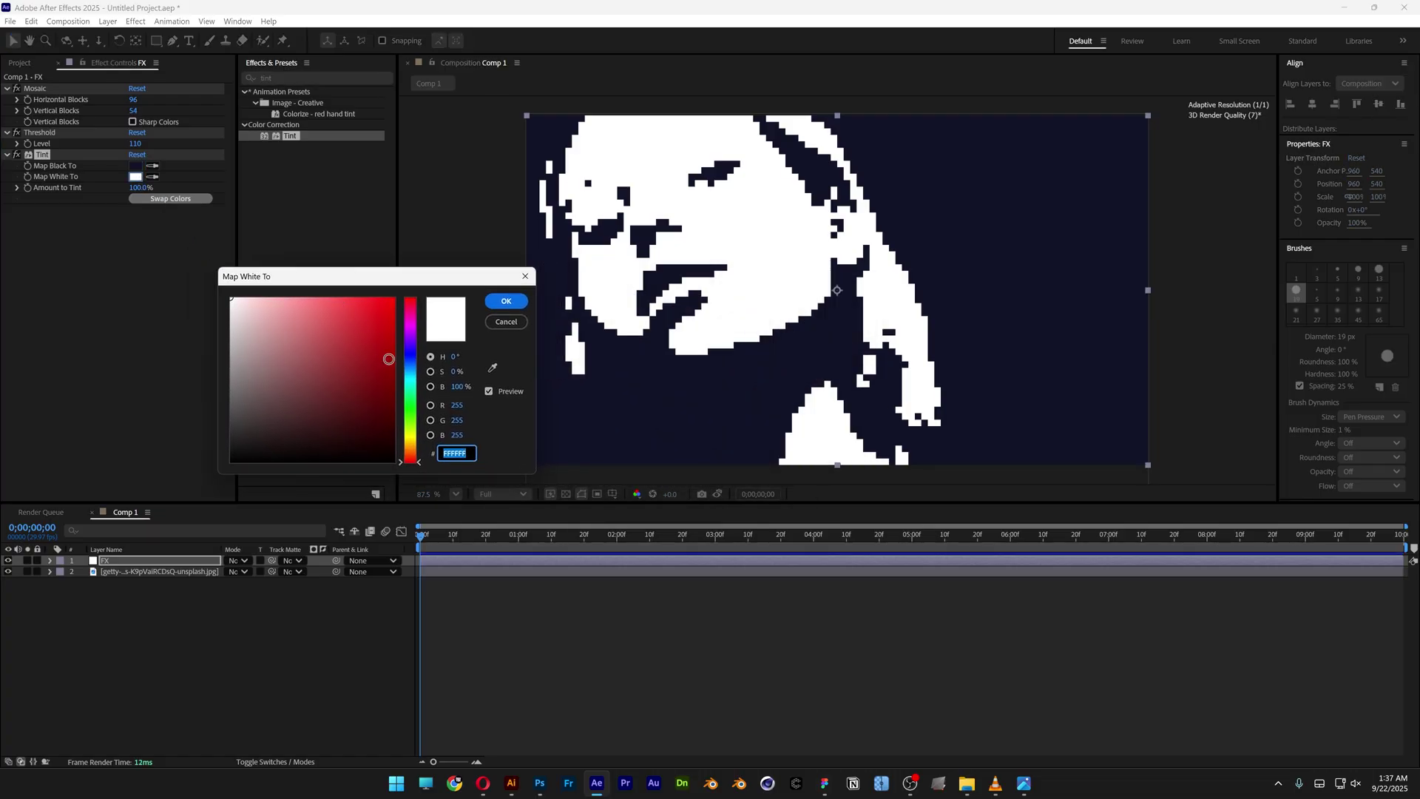
{"action": "left_click", "coordinate": [410, 416]}
{"action": "left_click", "coordinate": [294, 352]}
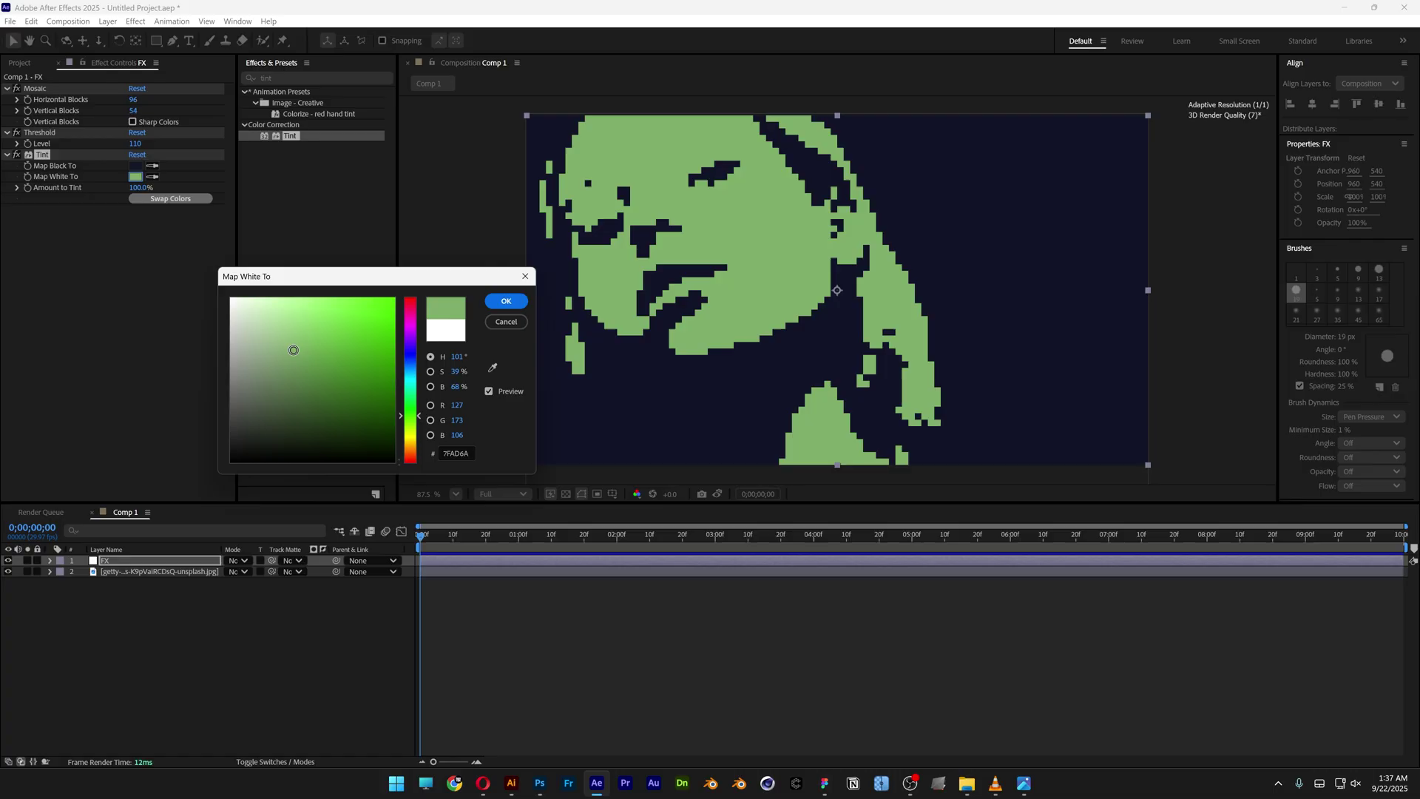
{"action": "left_click", "coordinate": [507, 301]}
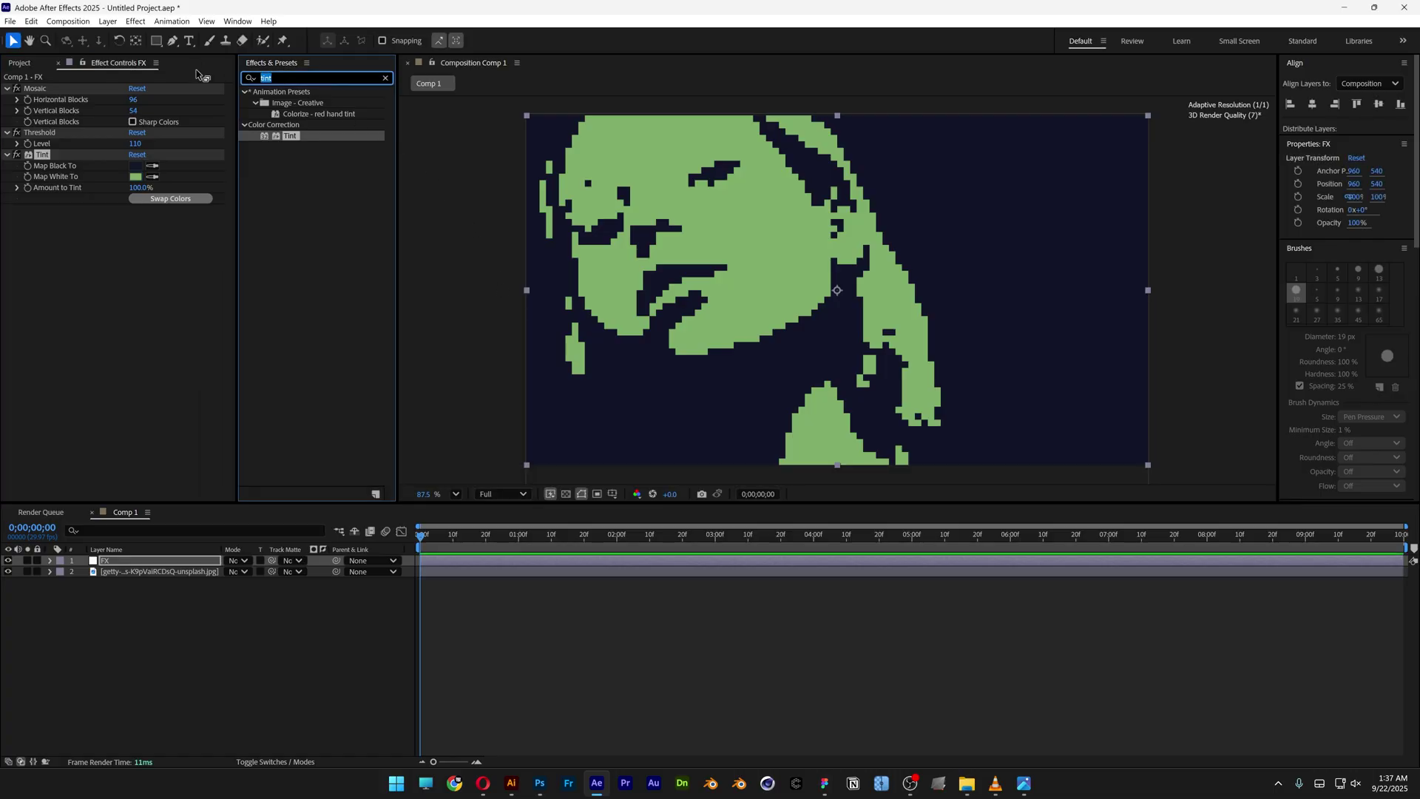
{"action": "type", "text": "grid"}
Apply Grid to the FX layer and set Size From to Width & Height Sliders.
{"action": "left_click", "coordinate": [279, 193]}
{"action": "left_click_drag", "start_coordinate": [279, 192], "coordinate": [113, 278]}
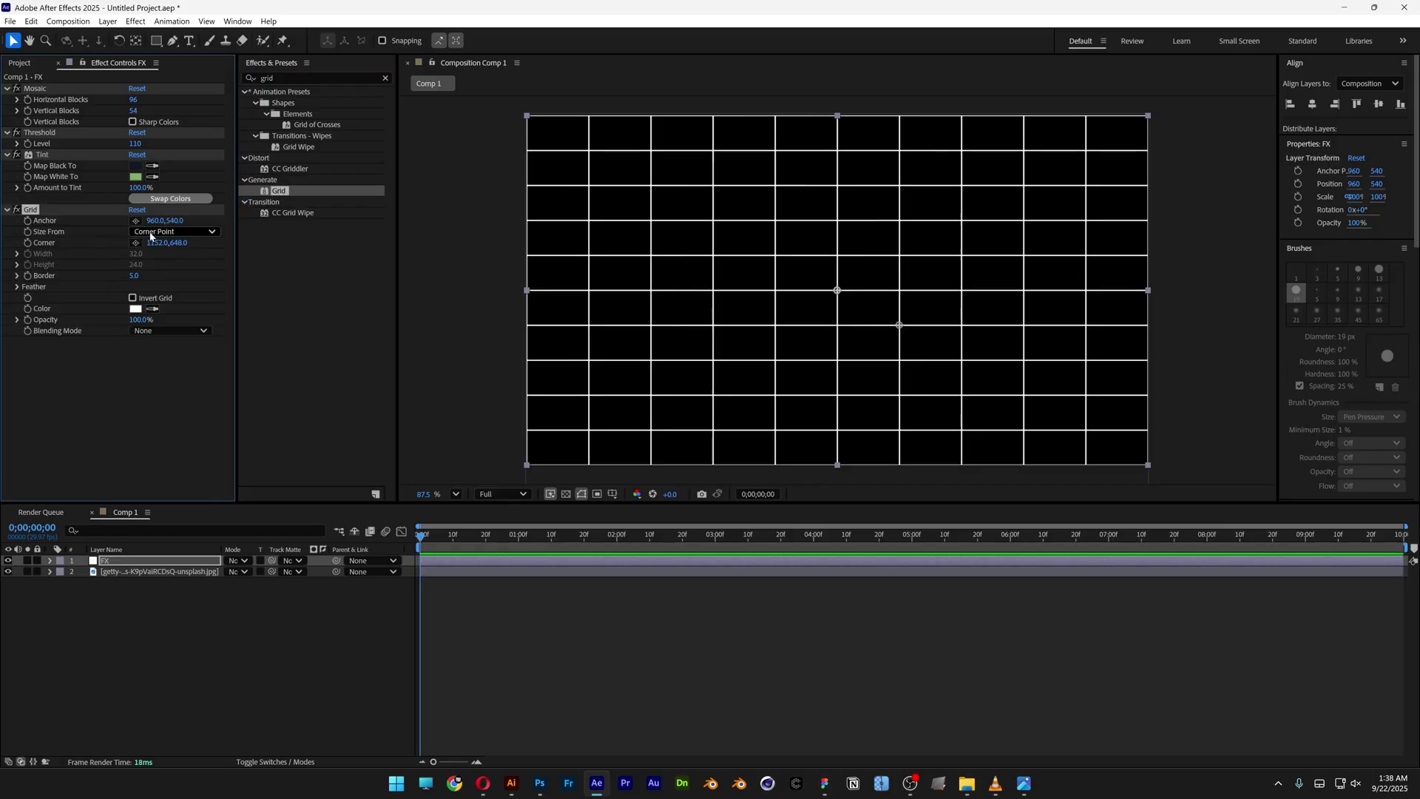
{"action": "left_click", "coordinate": [154, 232]}
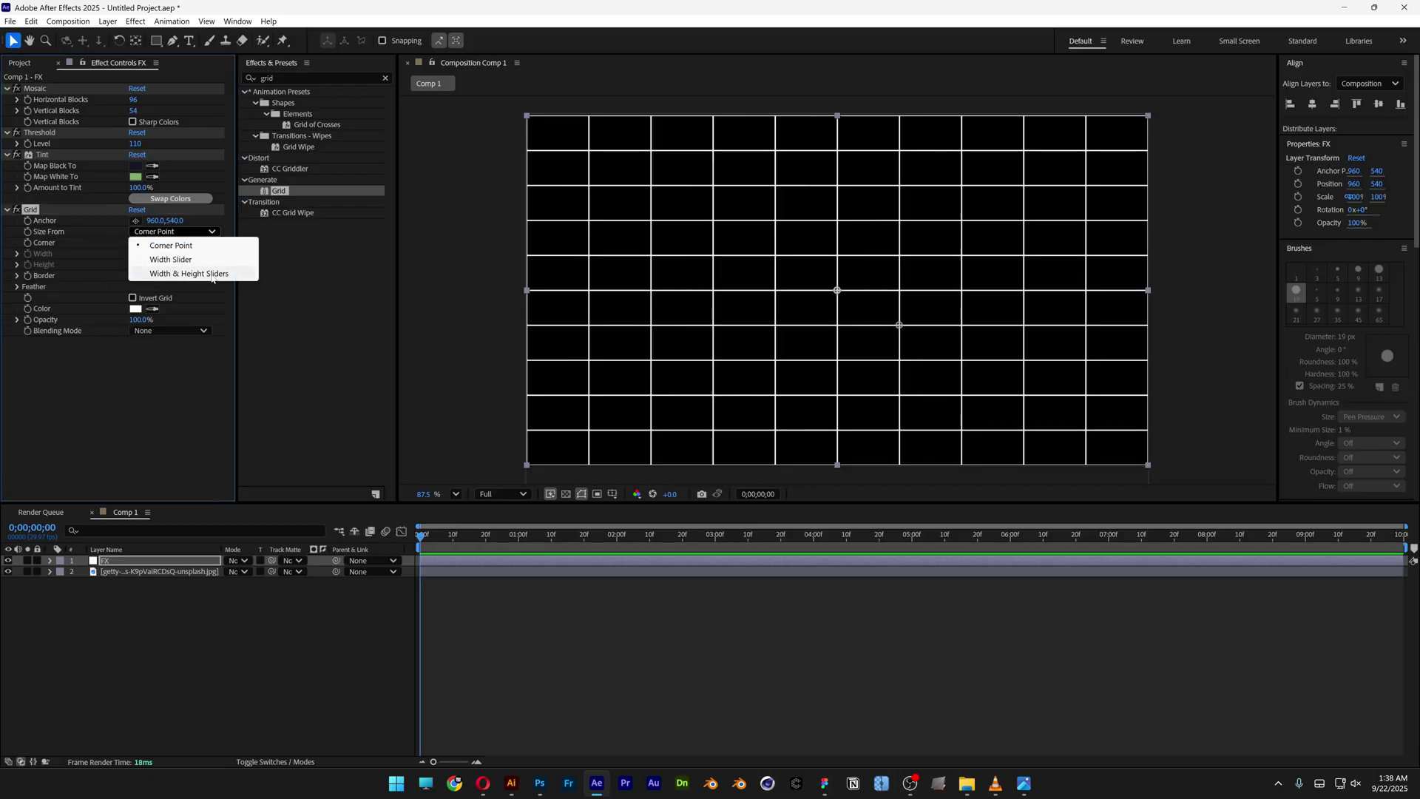
{"action": "left_click", "coordinate": [235, 273]}
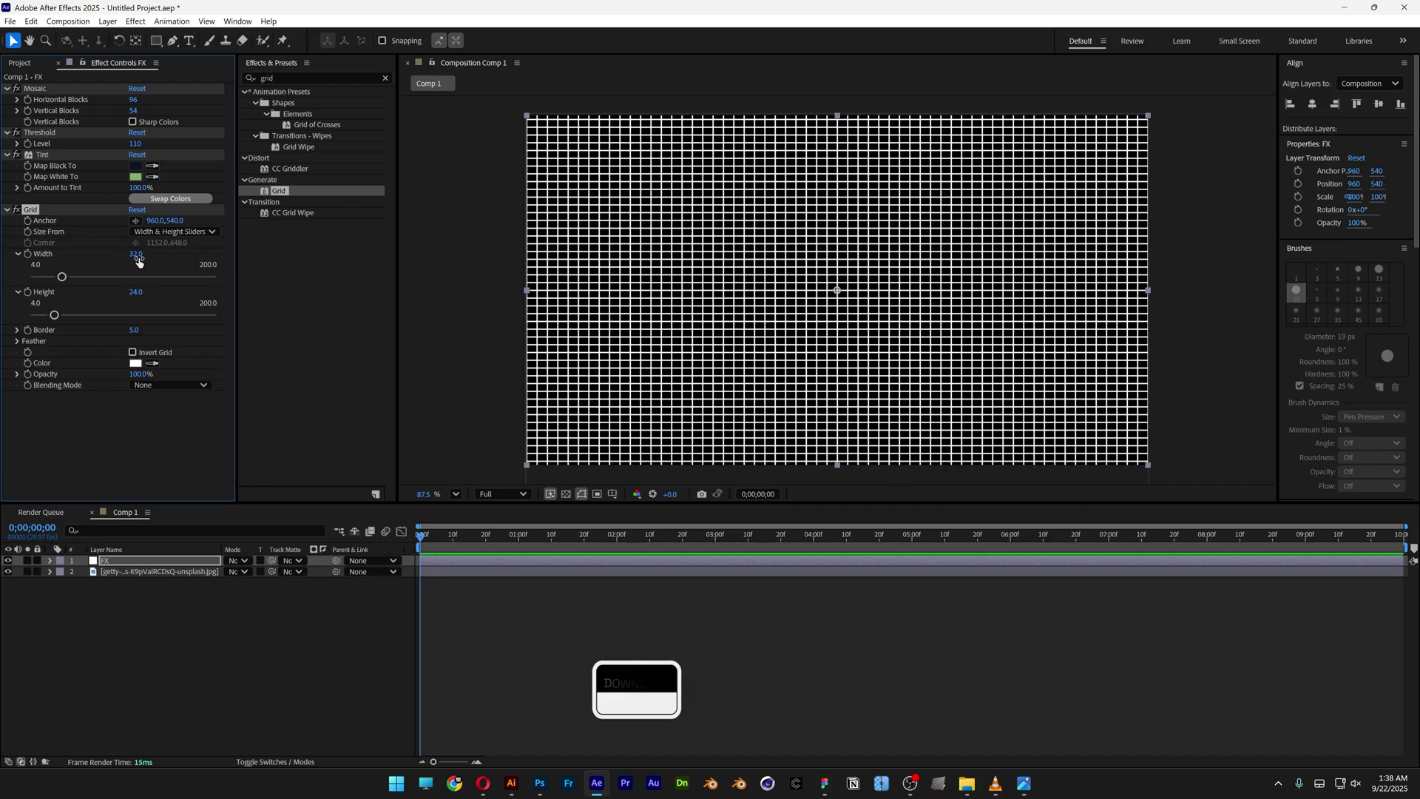
{"action": "type", "text": "20"}
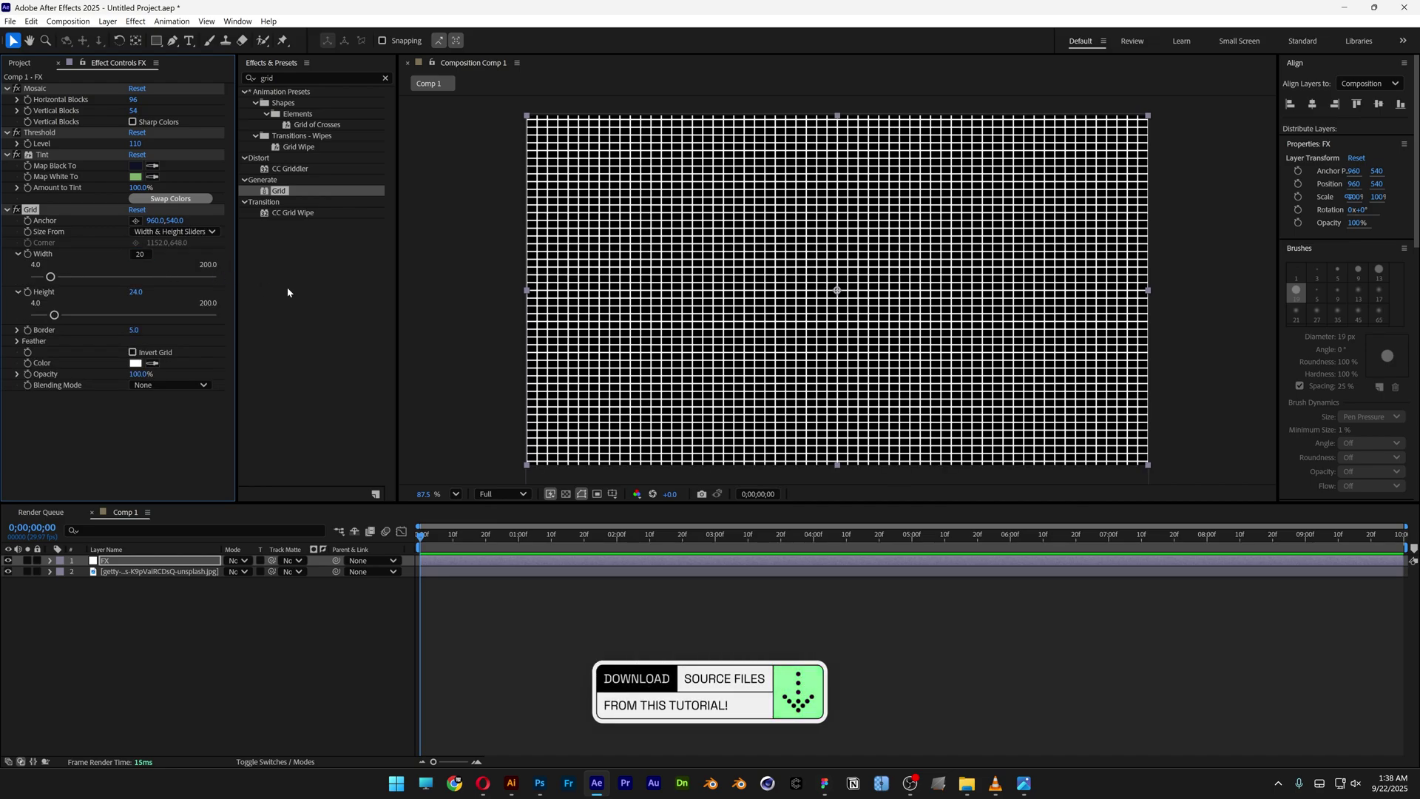
Give the grid 20 by 20 cells, a dark navy colour, and Multiply blending.
{"action": "key", "text": "Tab"}
{"action": "type", "text": "20"}
{"action": "key", "text": "Return"}
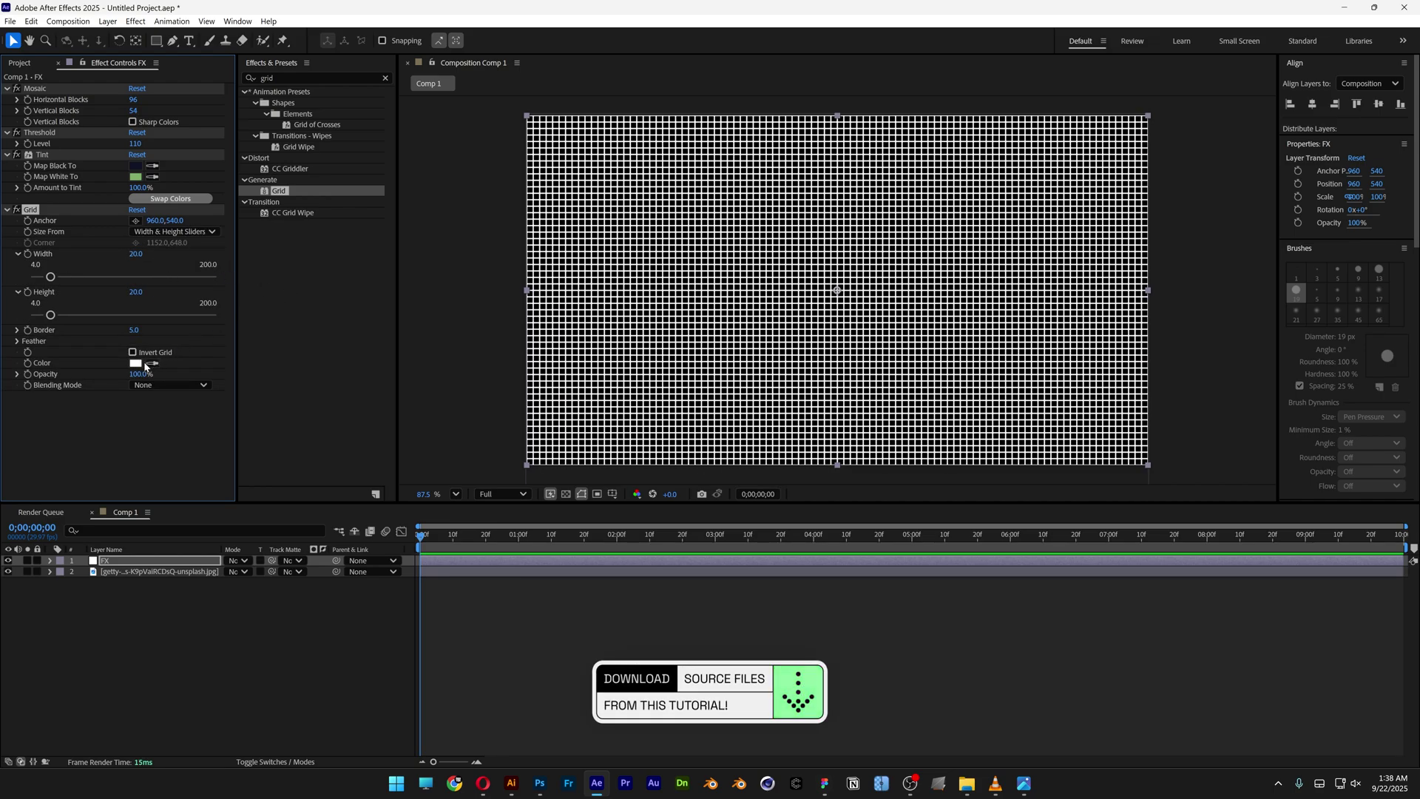
{"action": "left_click", "coordinate": [137, 364]}
{"action": "left_click", "coordinate": [744, 372]}
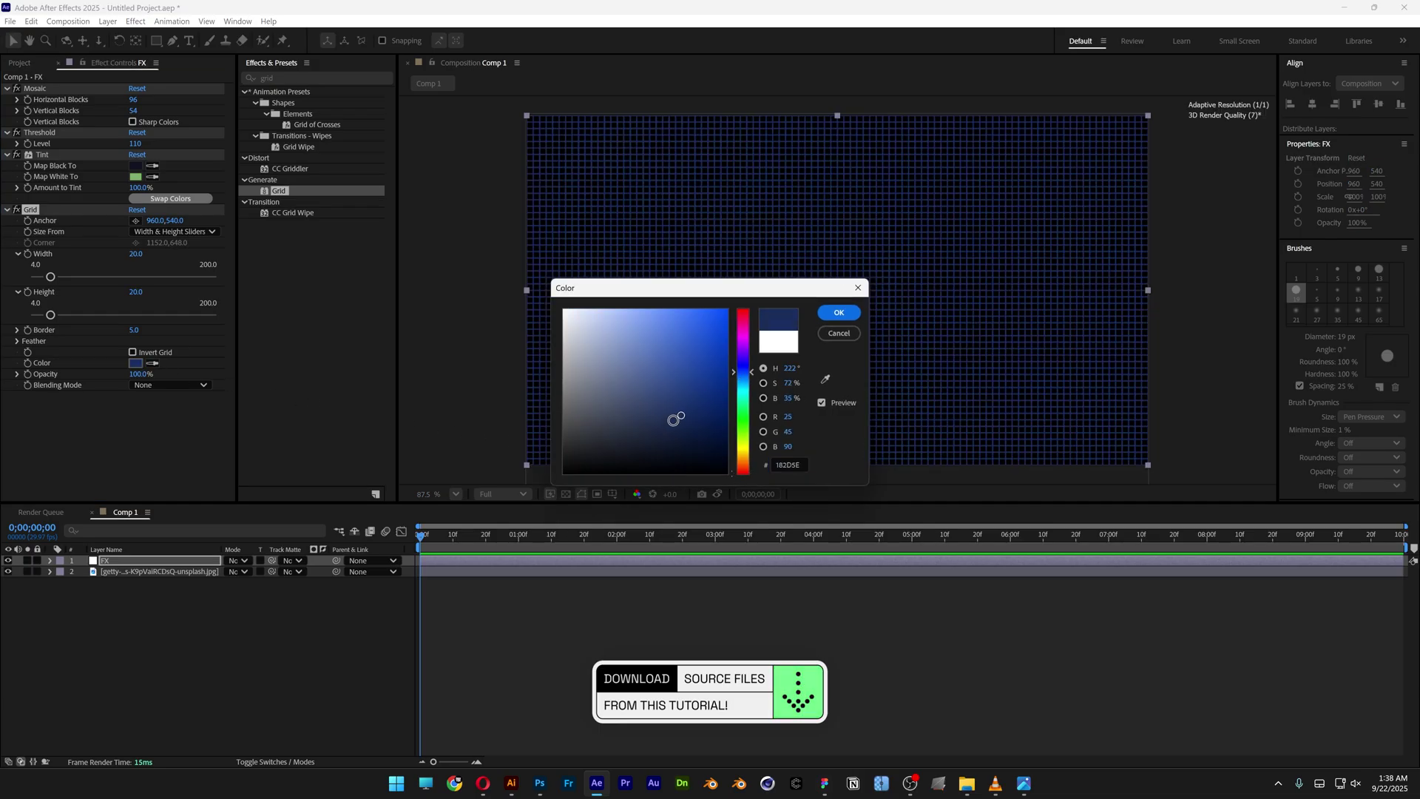
{"action": "left_click_drag", "start_coordinate": [695, 415], "coordinate": [617, 451]}
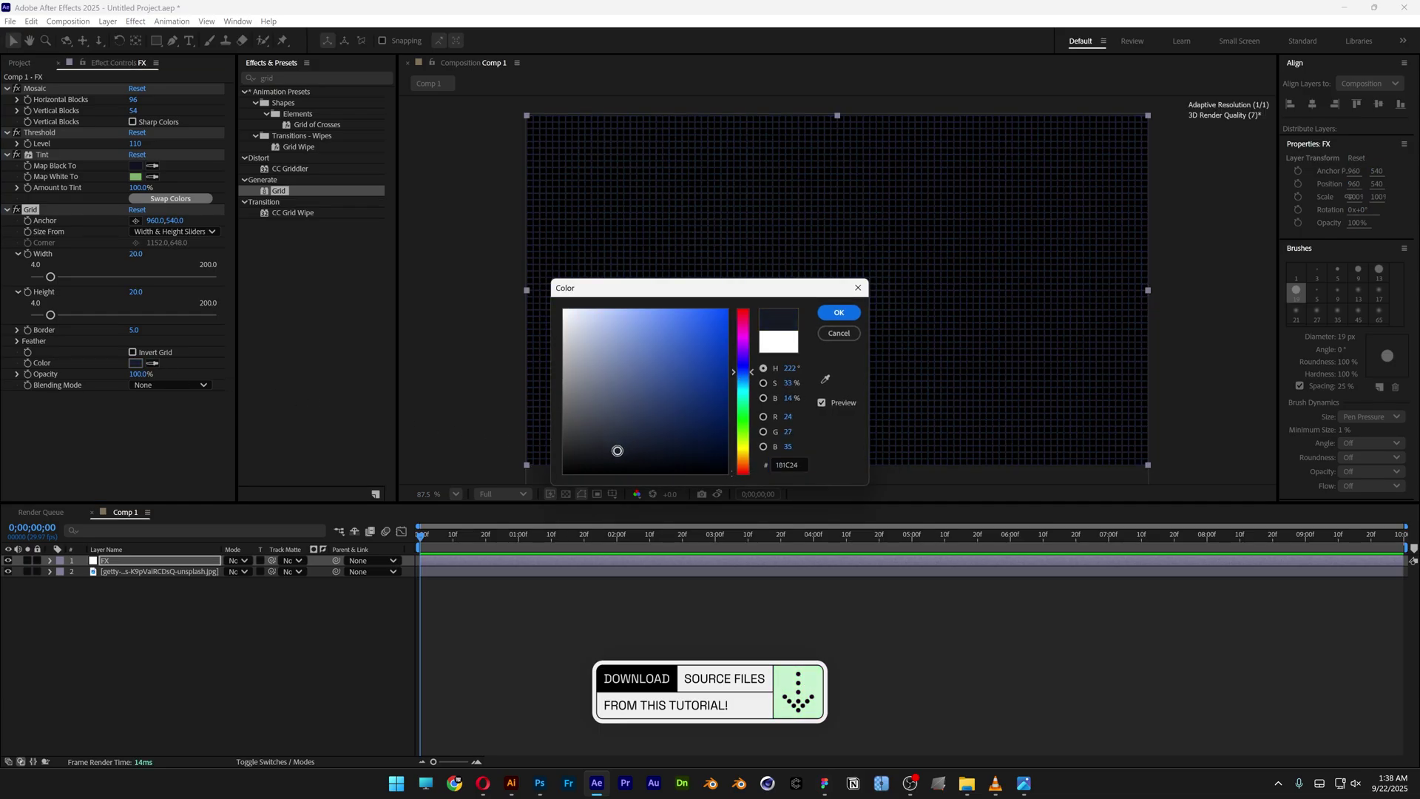
{"action": "left_click", "coordinate": [840, 312]}
{"action": "left_click", "coordinate": [168, 385]}
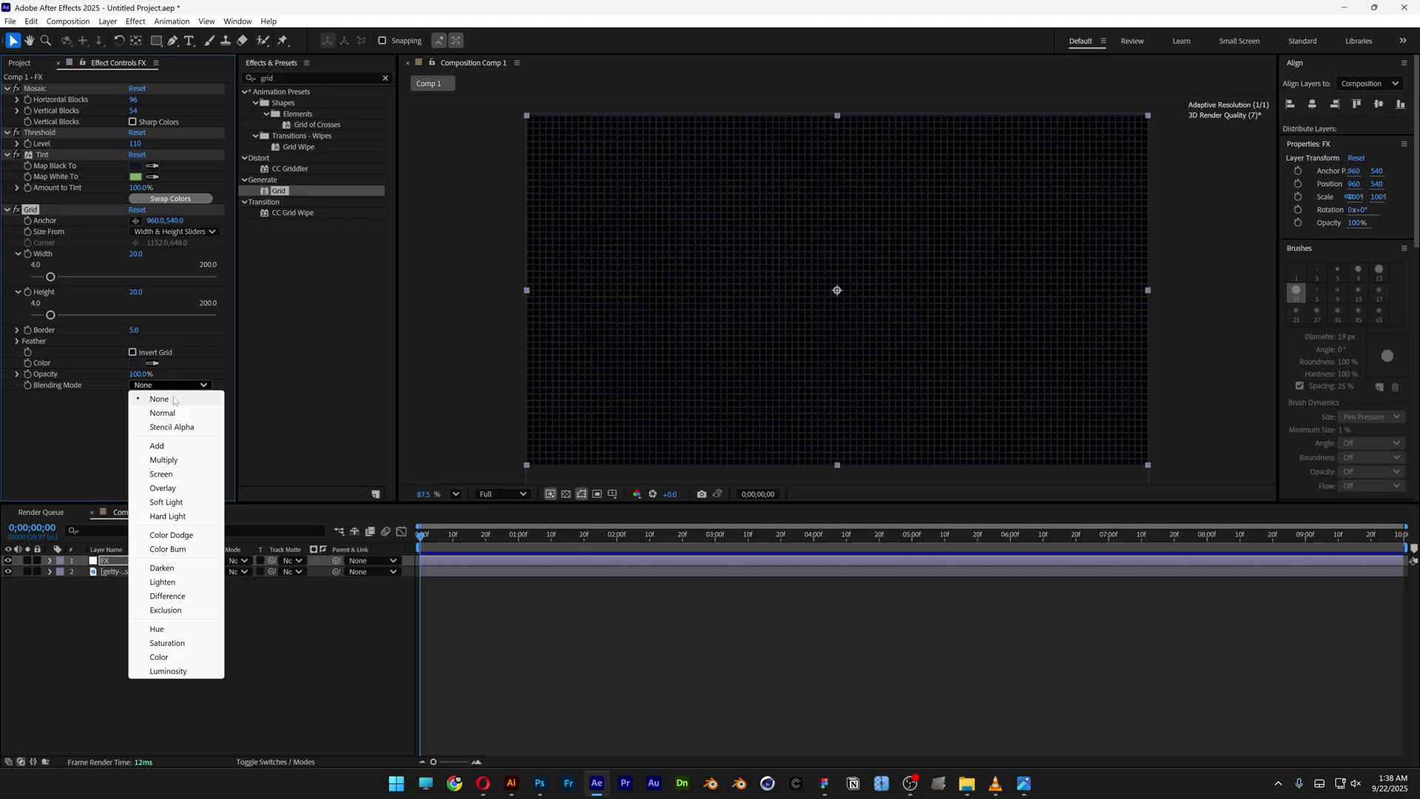
{"action": "left_click", "coordinate": [163, 460]}
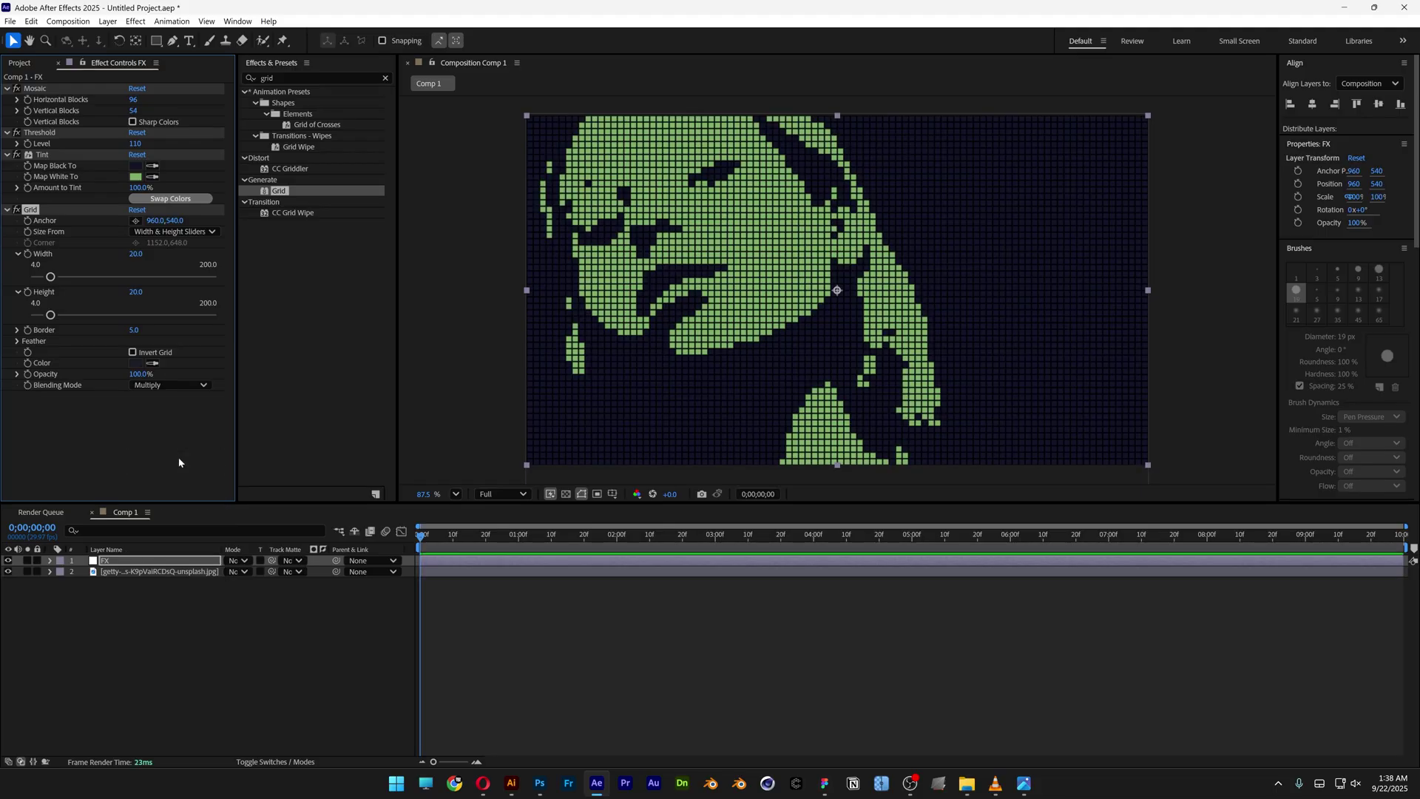
{"action": "scroll", "coordinate": [759, 306], "scroll_direction": "up", "scroll_amount": 2}
{"action": "scroll", "coordinate": [760, 306], "scroll_direction": "up", "scroll_amount": 2}
{"action": "scroll", "coordinate": [761, 306], "scroll_direction": "up", "scroll_amount": 2}
{"action": "scroll", "coordinate": [760, 307], "scroll_direction": "up", "scroll_amount": 2}
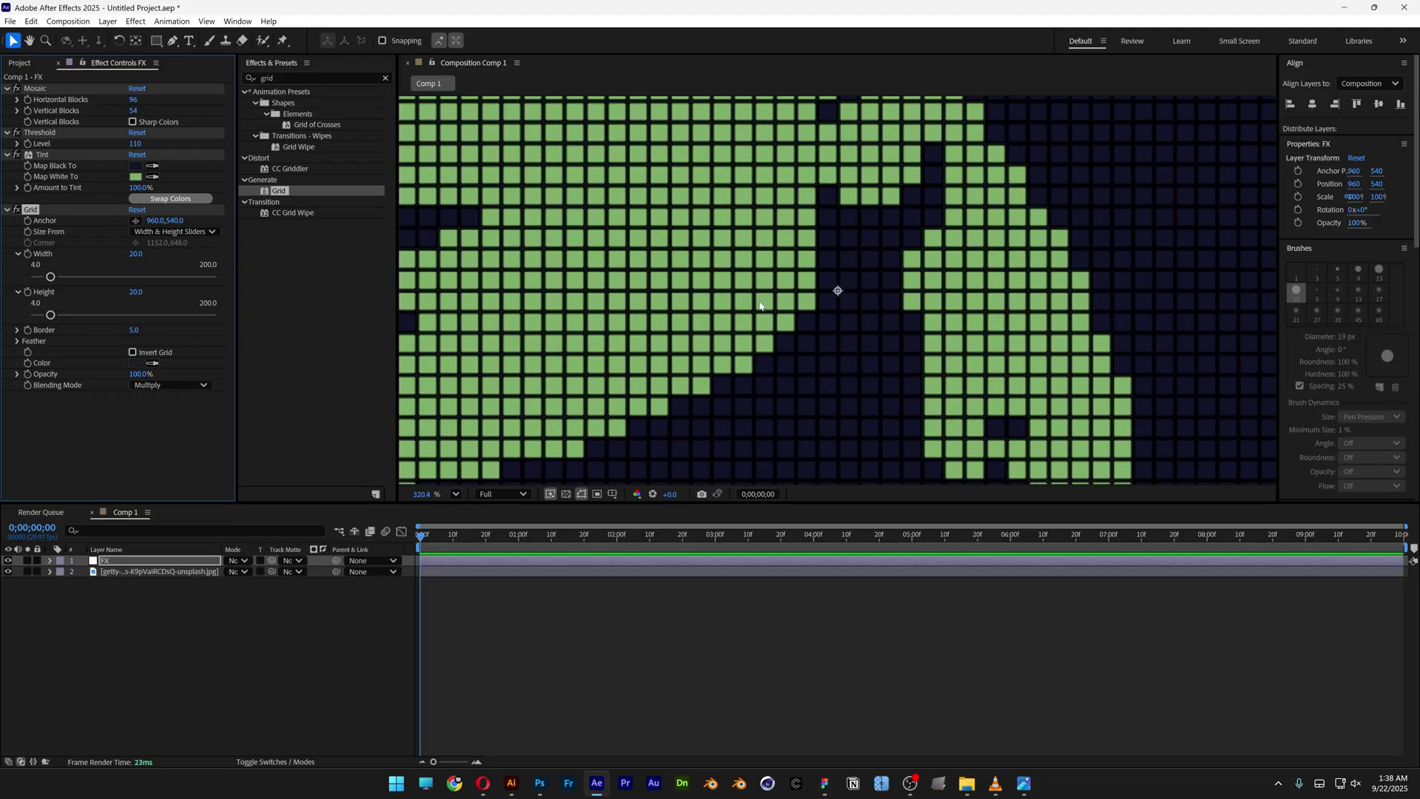
{"action": "scroll", "coordinate": [760, 306], "scroll_direction": "up", "scroll_amount": 2}
{"action": "scroll", "coordinate": [760, 307], "scroll_direction": "up", "scroll_amount": 2}
{"action": "scroll", "coordinate": [760, 307], "scroll_direction": "down", "scroll_amount": 5}
{"action": "scroll", "coordinate": [760, 307], "scroll_direction": "down", "scroll_amount": 5}
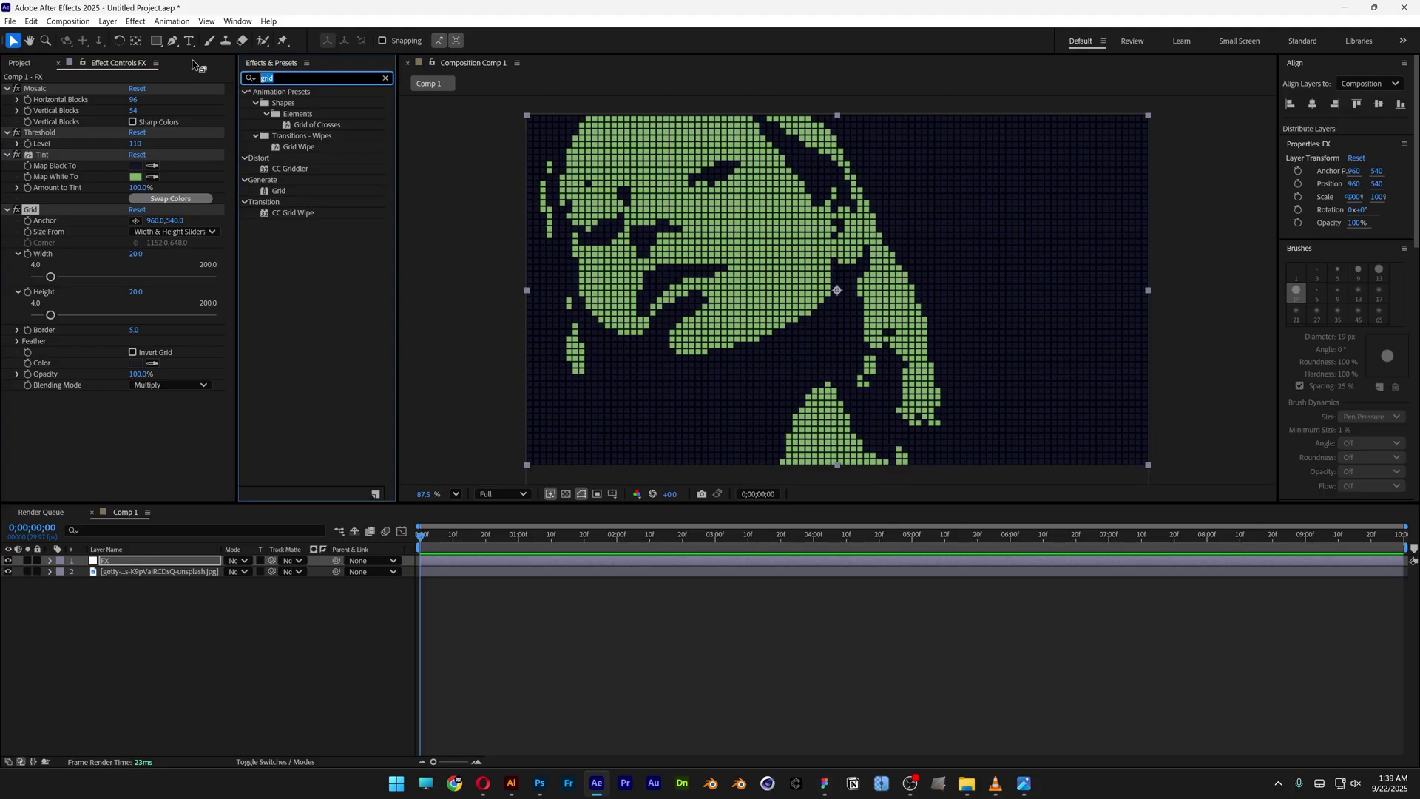
Apply Gaussian Blur (8) and Noise (23%) to the FX layer.
{"action": "left_click", "coordinate": [312, 77]}
{"action": "type", "text": "gaussian b"}
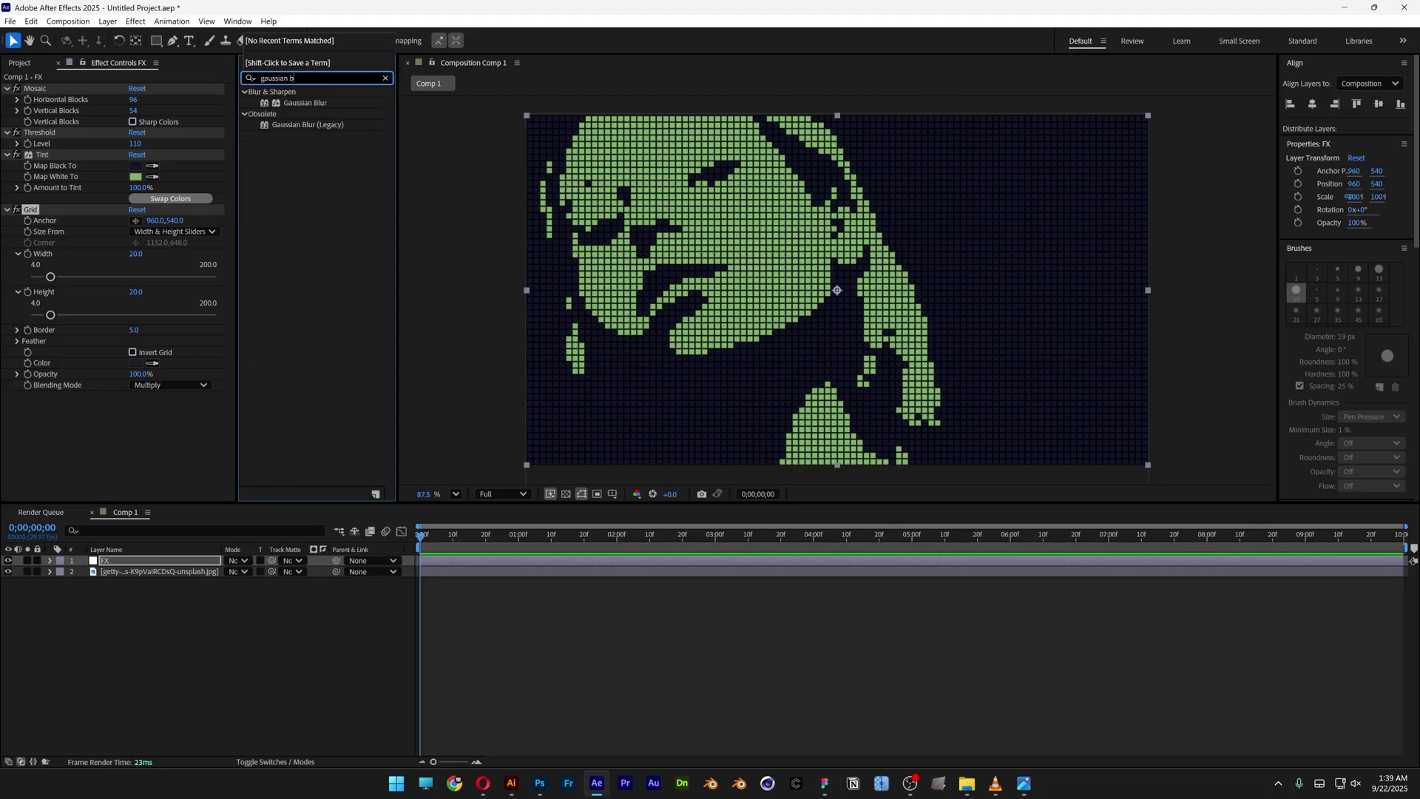
{"action": "mouse_move", "coordinate": [308, 102]}
{"action": "left_mouse_down"}
{"action": "mouse_move", "coordinate": [111, 428]}
{"action": "mouse_move", "coordinate": [135, 407]}
{"action": "mouse_move", "coordinate": [188, 413]}
{"action": "left_mouse_up"}
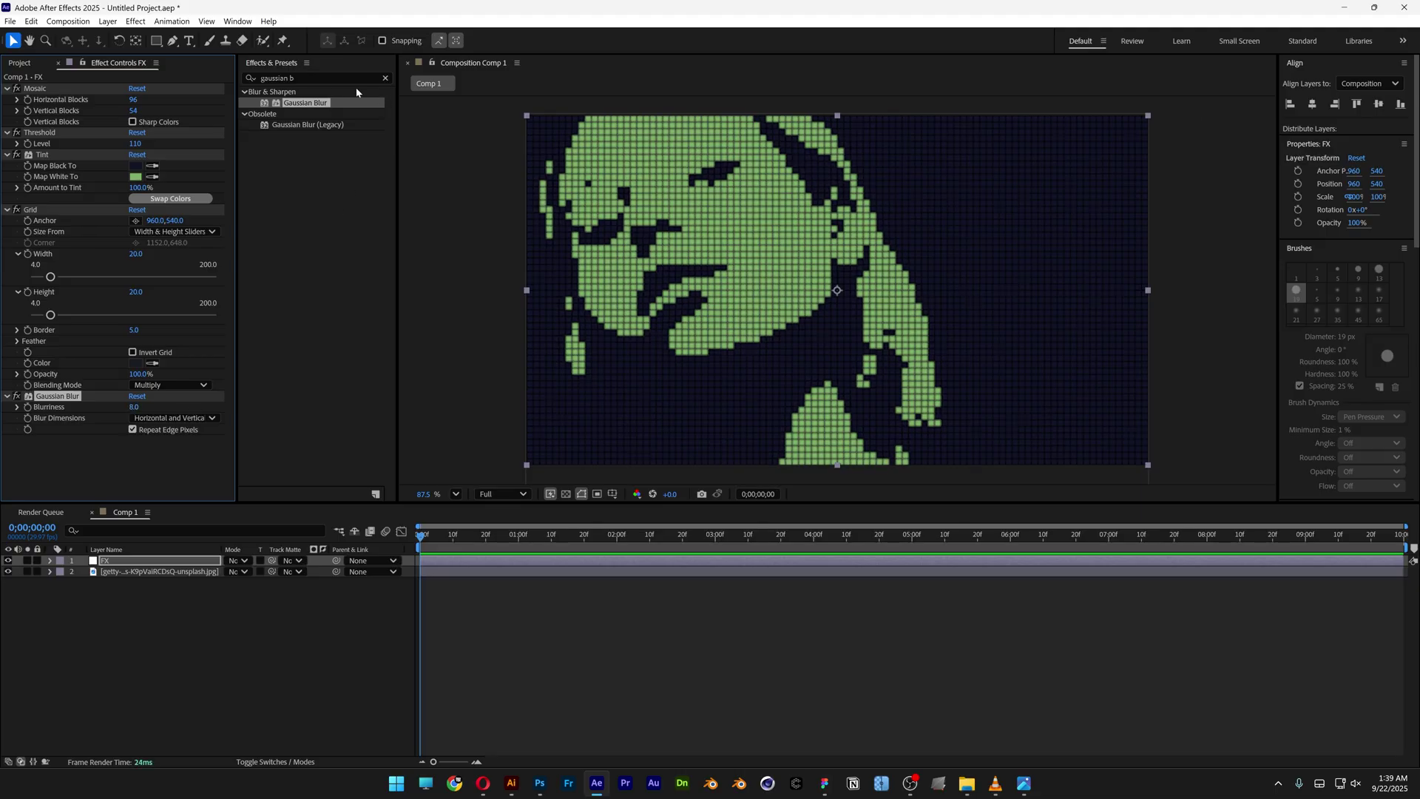
{"action": "left_click", "coordinate": [322, 78]}
{"action": "type", "text": "noise"}
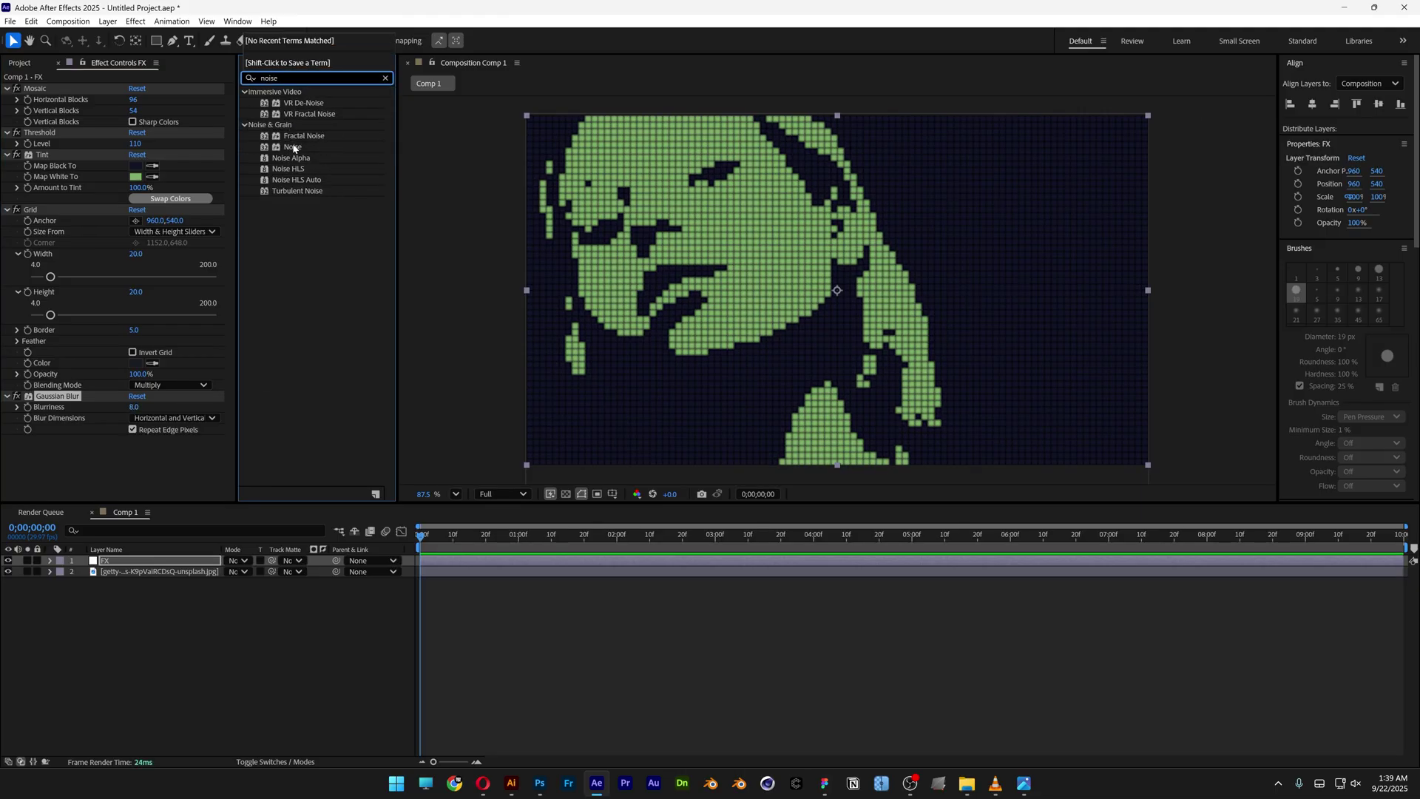
{"action": "mouse_move", "coordinate": [294, 147]}
{"action": "left_mouse_down"}
{"action": "mouse_move", "coordinate": [130, 448]}
{"action": "mouse_move", "coordinate": [152, 458]}
{"action": "left_mouse_up"}
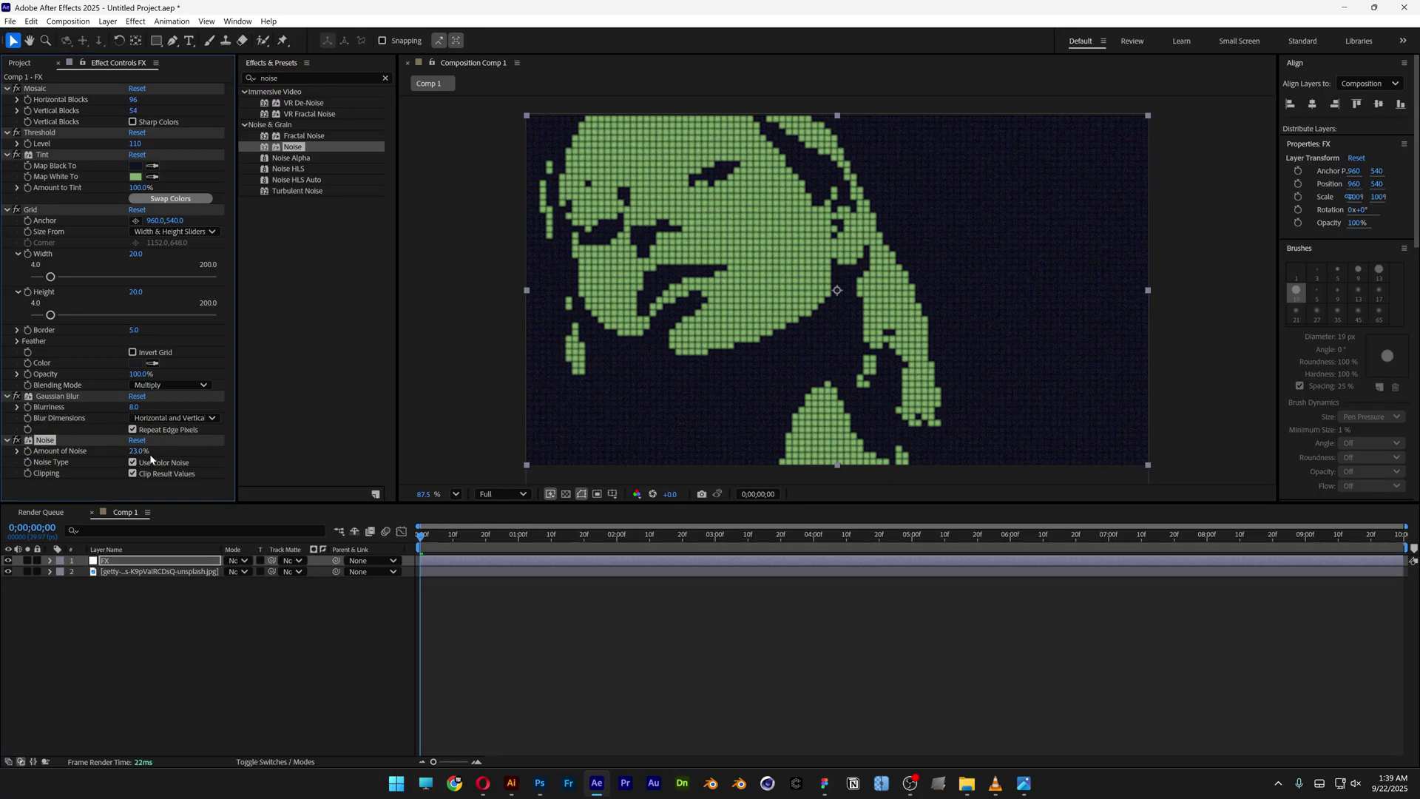
{"action": "left_click", "coordinate": [156, 449]}
Add Shadow/Highlight with Auto Amounts off and Shadow Amount 15.
{"action": "double_click", "coordinate": [297, 77]}
{"action": "type", "text": "shadow"}
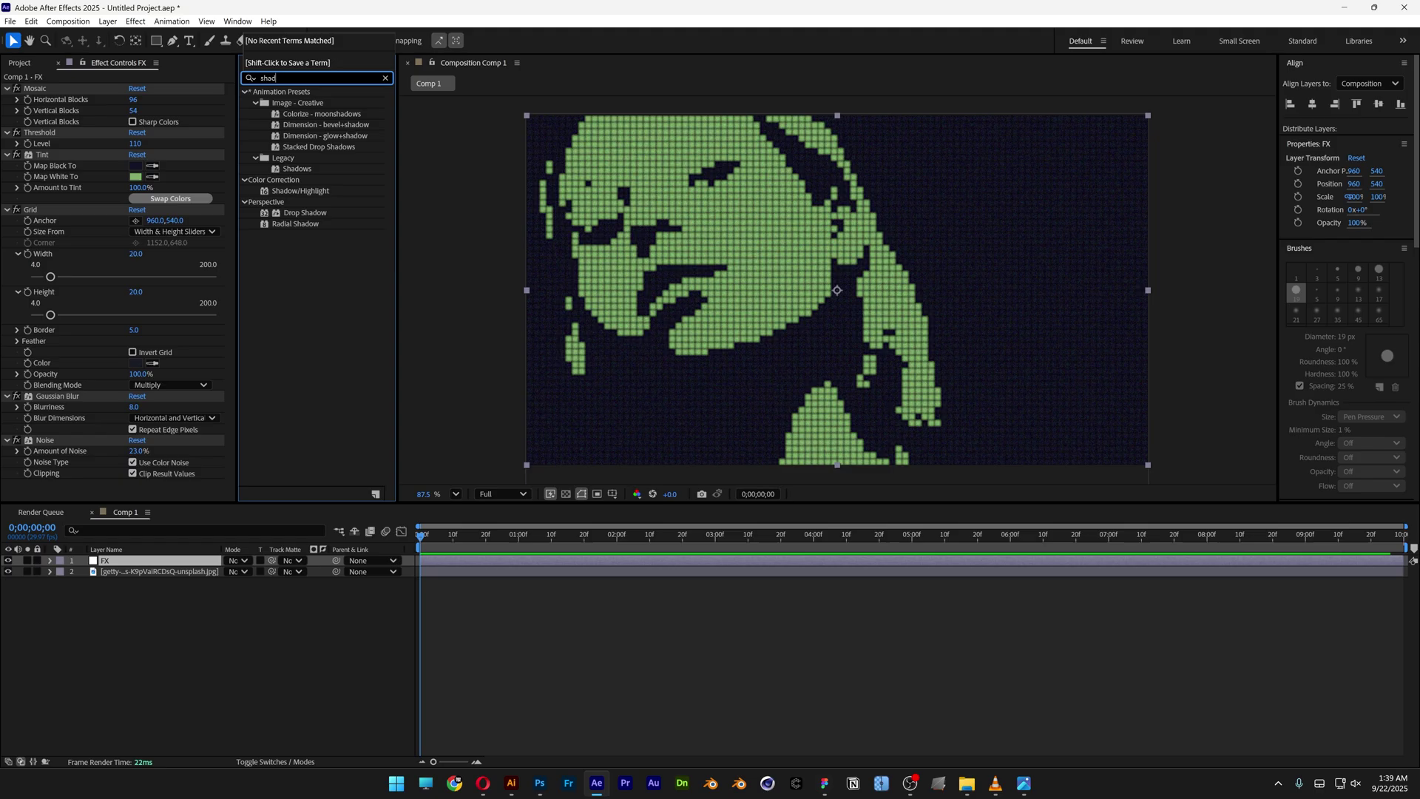
{"action": "double_click", "coordinate": [303, 190]}
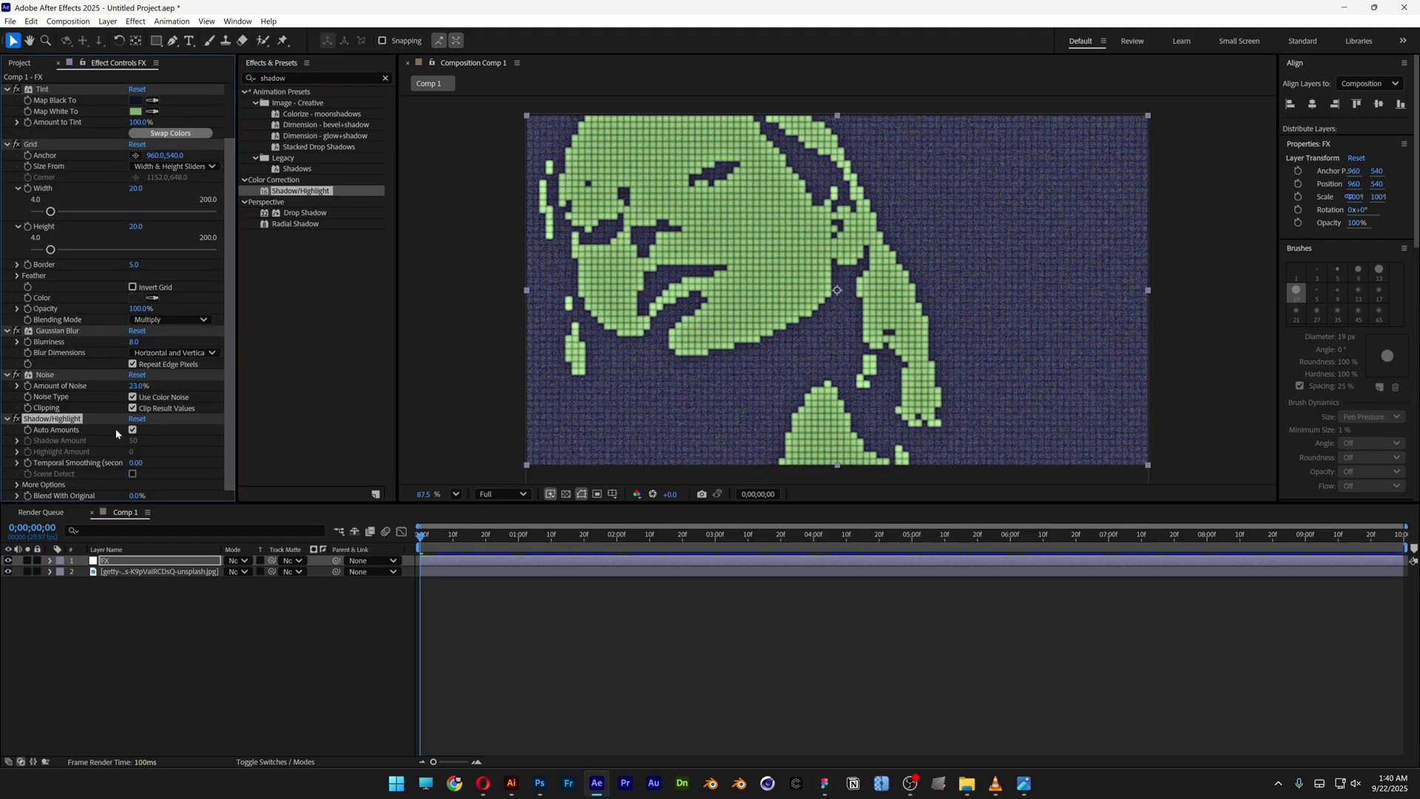
{"action": "left_click", "coordinate": [133, 430]}
{"action": "left_click", "coordinate": [134, 441]}
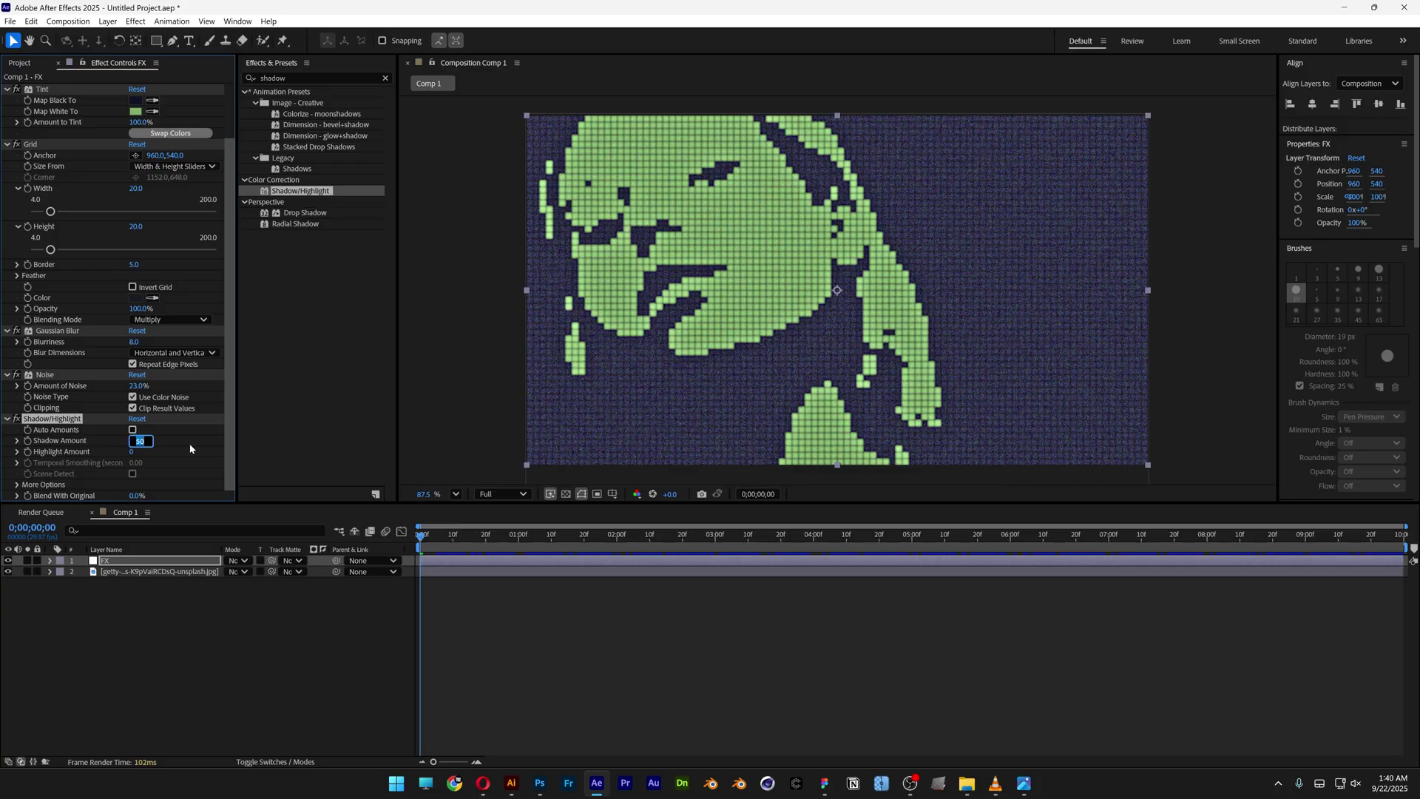
{"action": "type", "text": "15"}
{"action": "key", "text": "Return"}
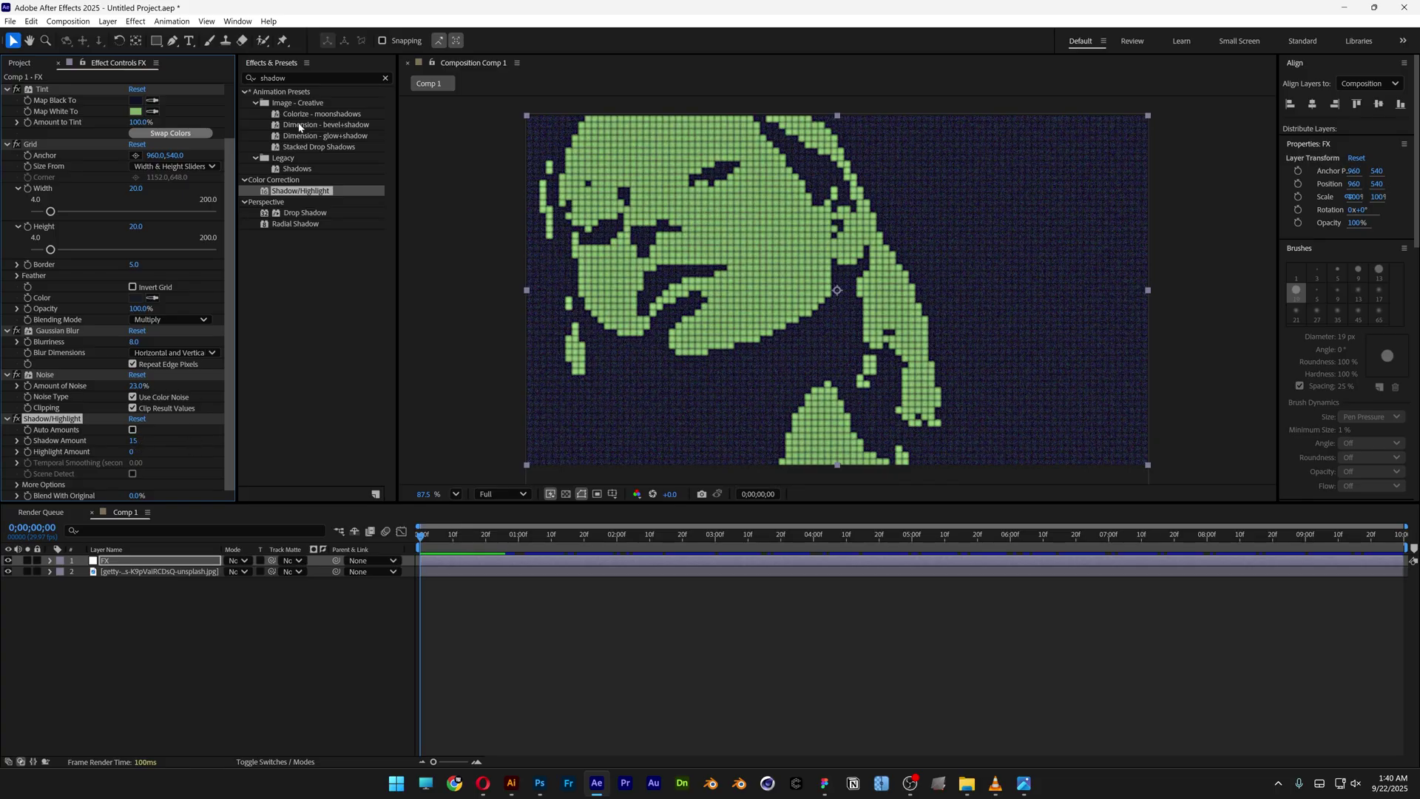
{"action": "left_click", "coordinate": [279, 78]}
{"action": "type", "text": "opt"}
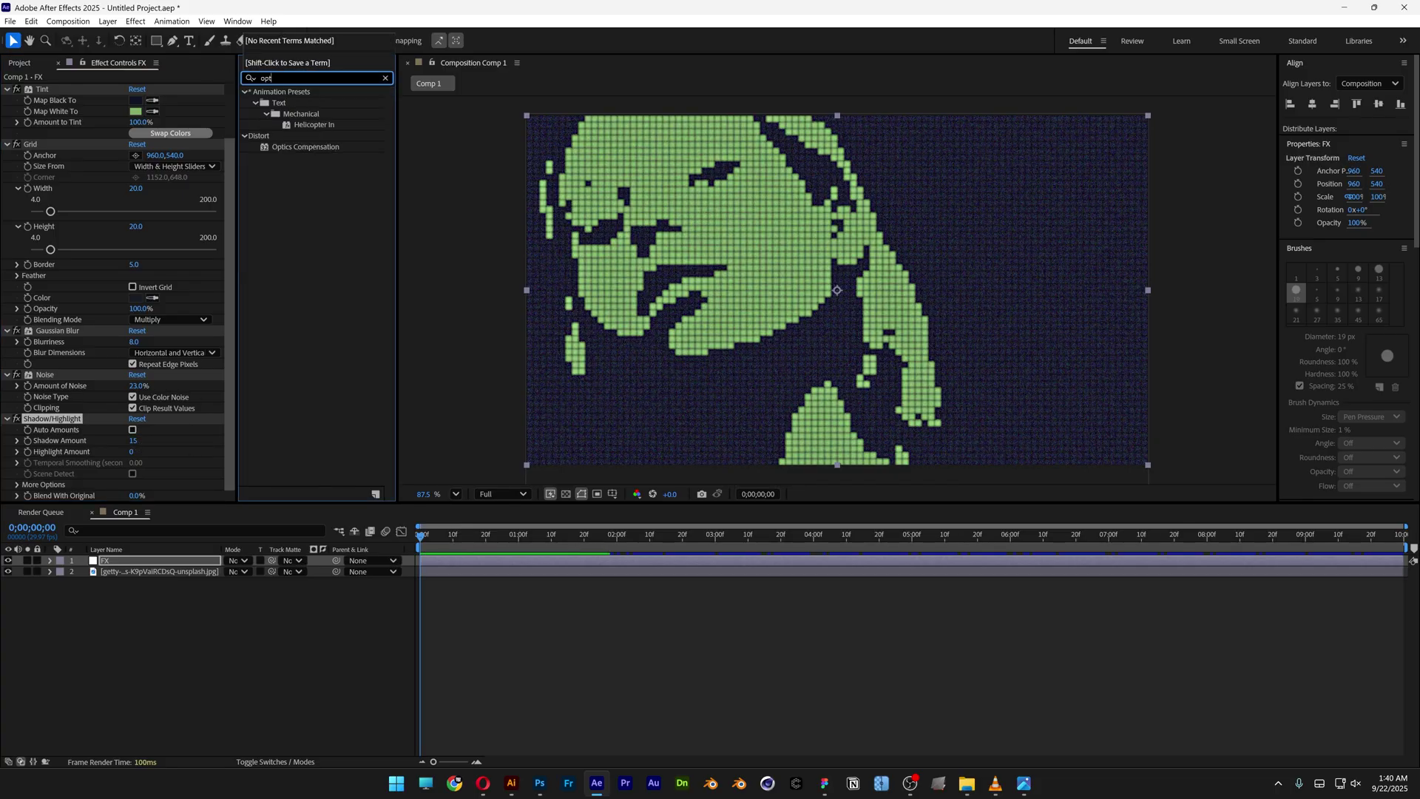
{"action": "type", "text": "ics c"}
Apply Optics Compensation to the FX layer and set Field of View to 60.
{"action": "double_click", "coordinate": [284, 104]}
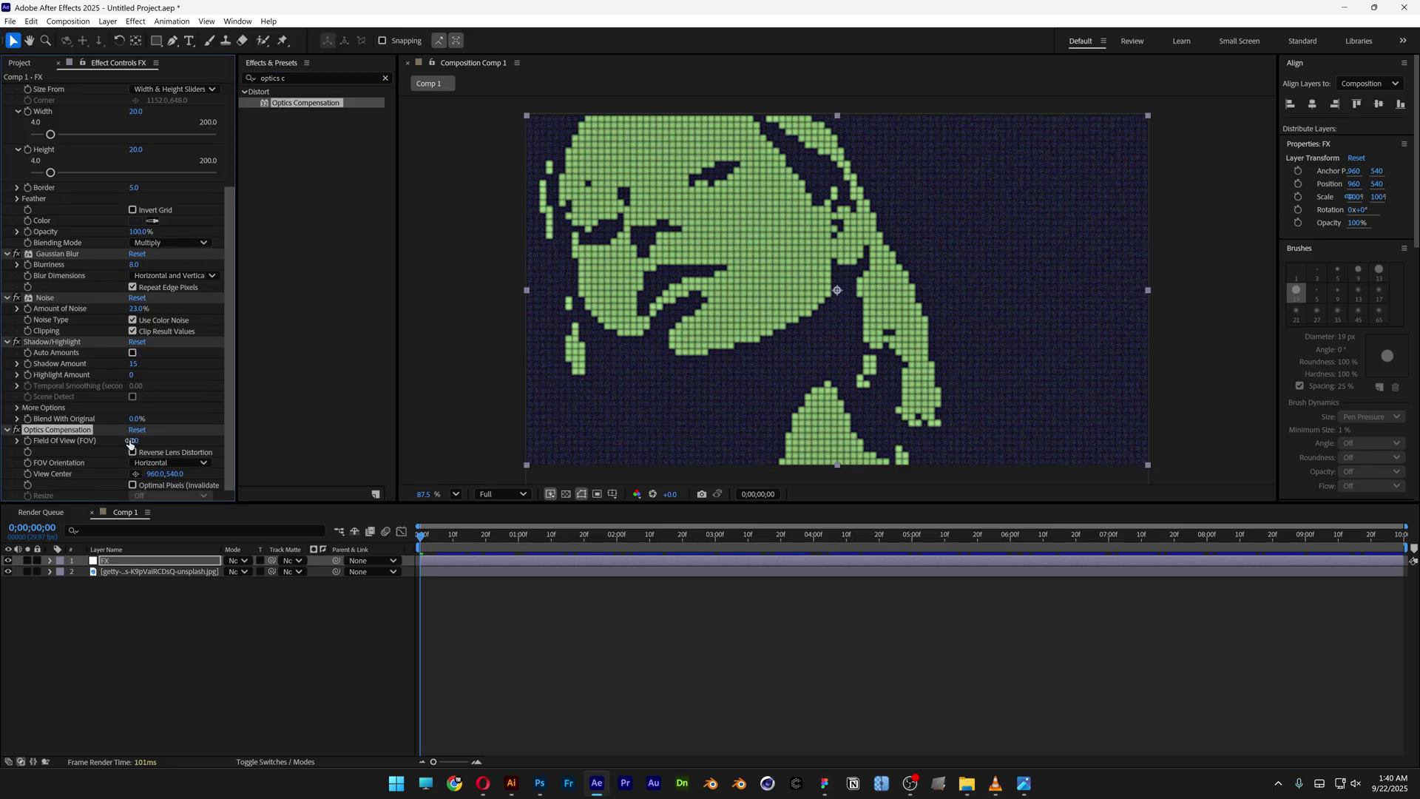
{"action": "left_click_drag", "start_coordinate": [132, 441], "coordinate": [521, 444]}
{"action": "left_click_drag", "start_coordinate": [287, 78], "coordinate": [190, 73]}
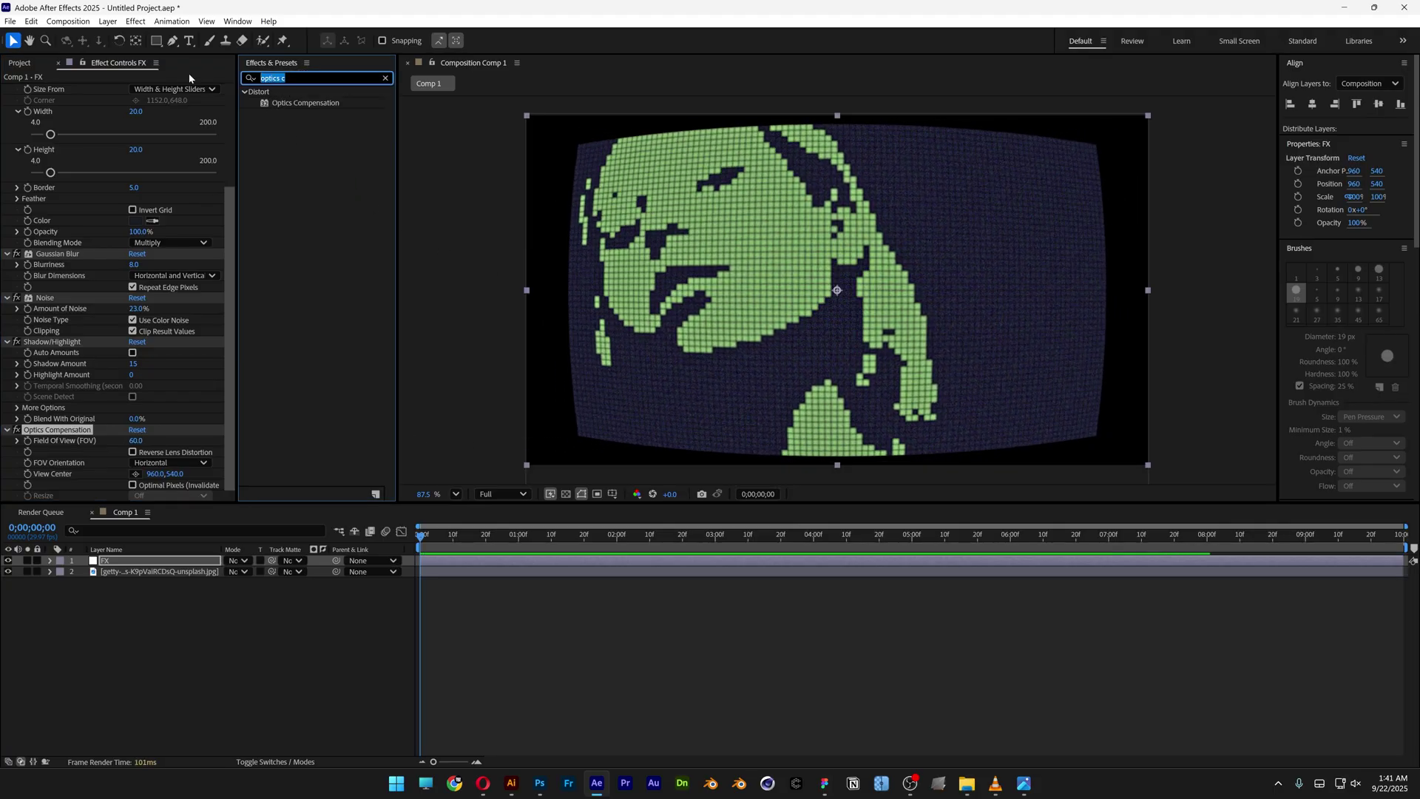
{"action": "type", "text": "glow"}
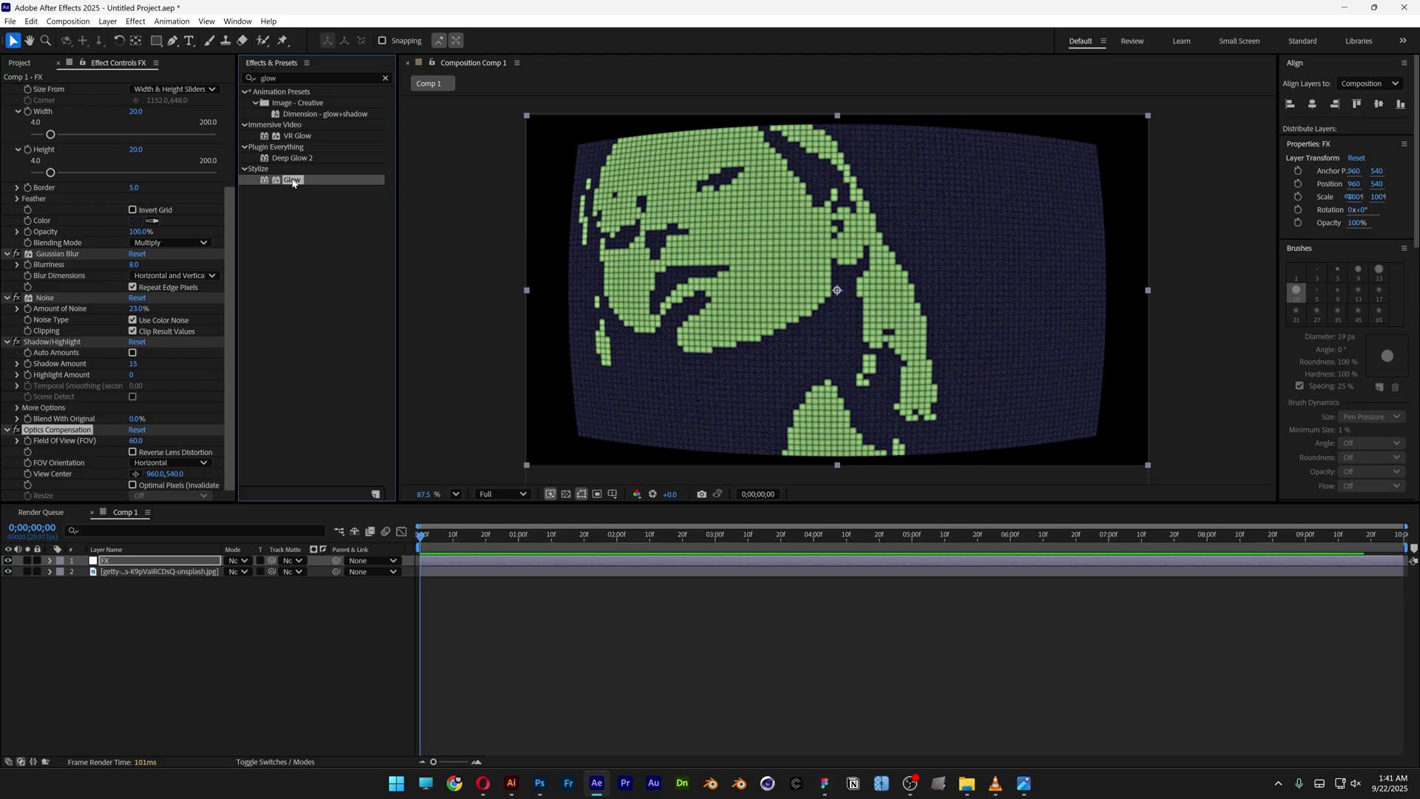
Apply Glow with radius 30 and intensity 0.3.
{"action": "double_click", "coordinate": [293, 179]}
{"action": "left_click", "coordinate": [134, 348]}
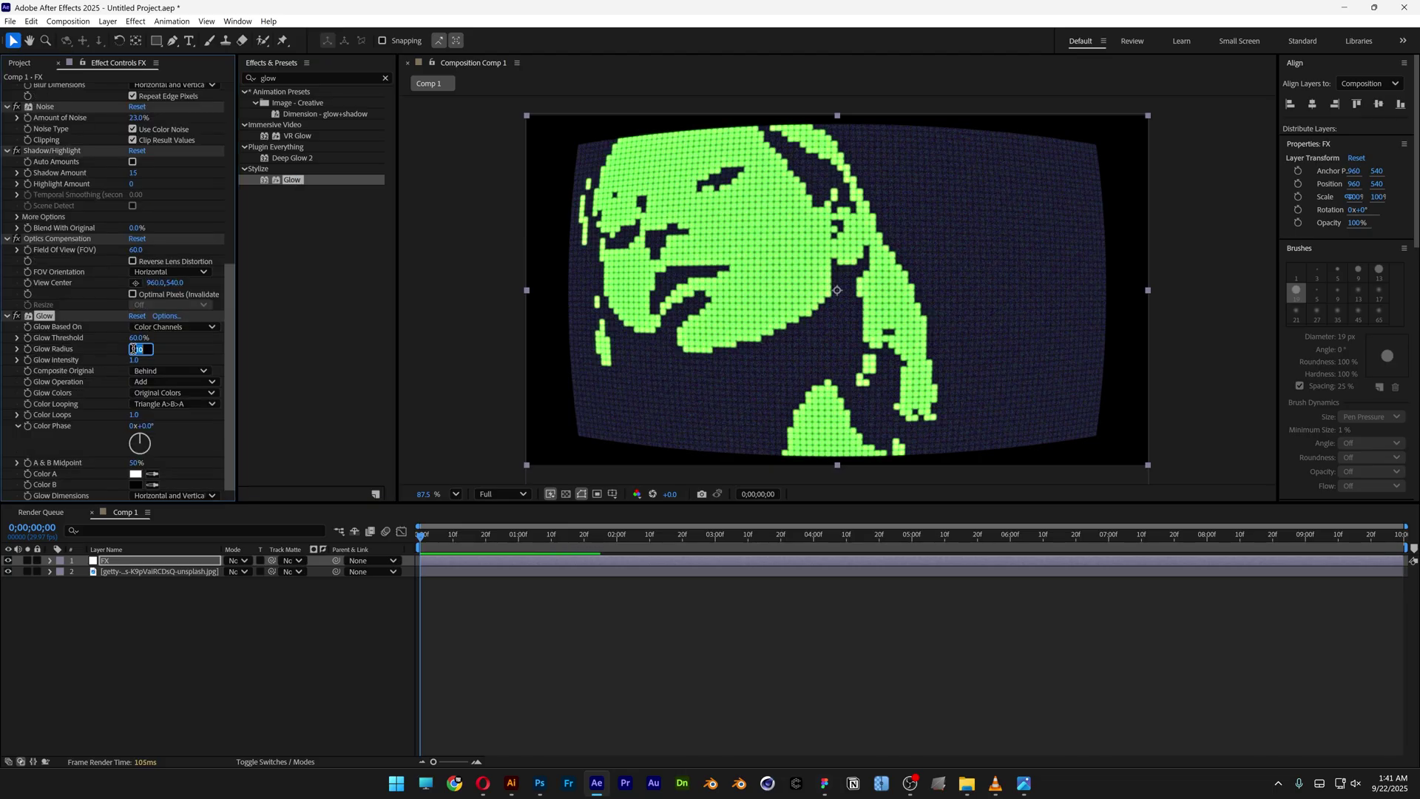
{"action": "key", "text": "Tab"}
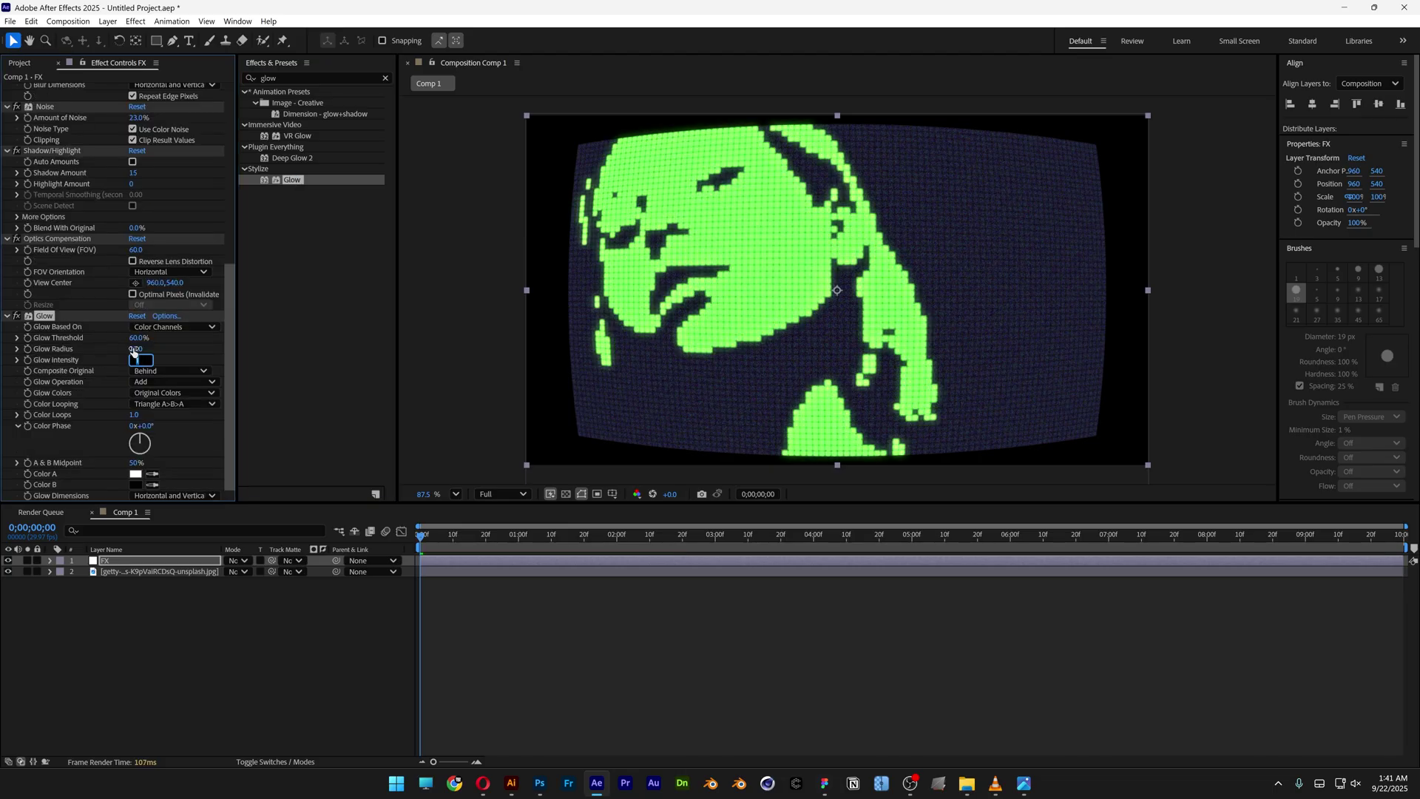
{"action": "type", "text": "0.5"}
{"action": "key", "text": "Return"}
{"action": "type", "text": "0.3"}
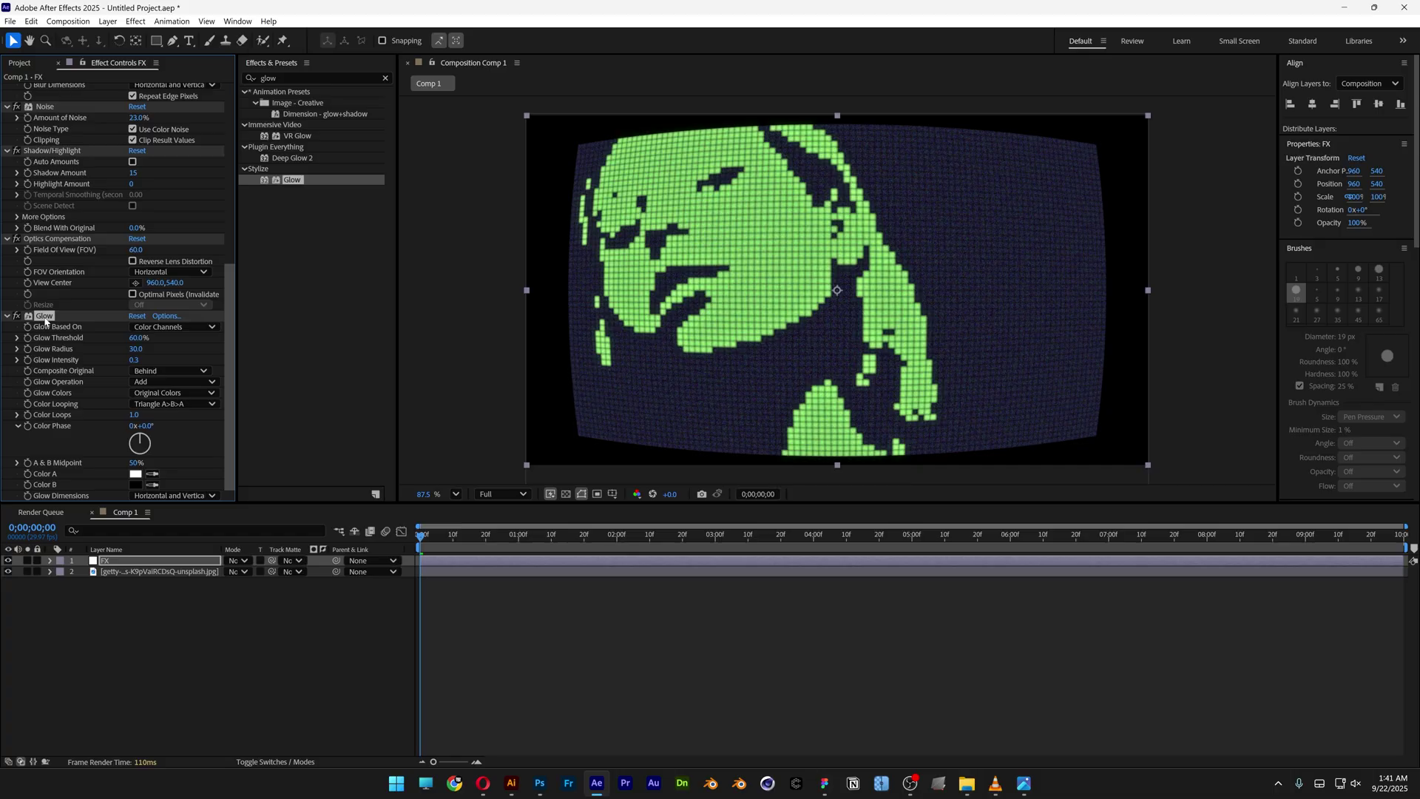
Duplicate the glow twice, with radius 90 for Glow 2 and radius 270, intensity 0.1 for Glow 3.
{"action": "key", "text": "ctrl+d"}
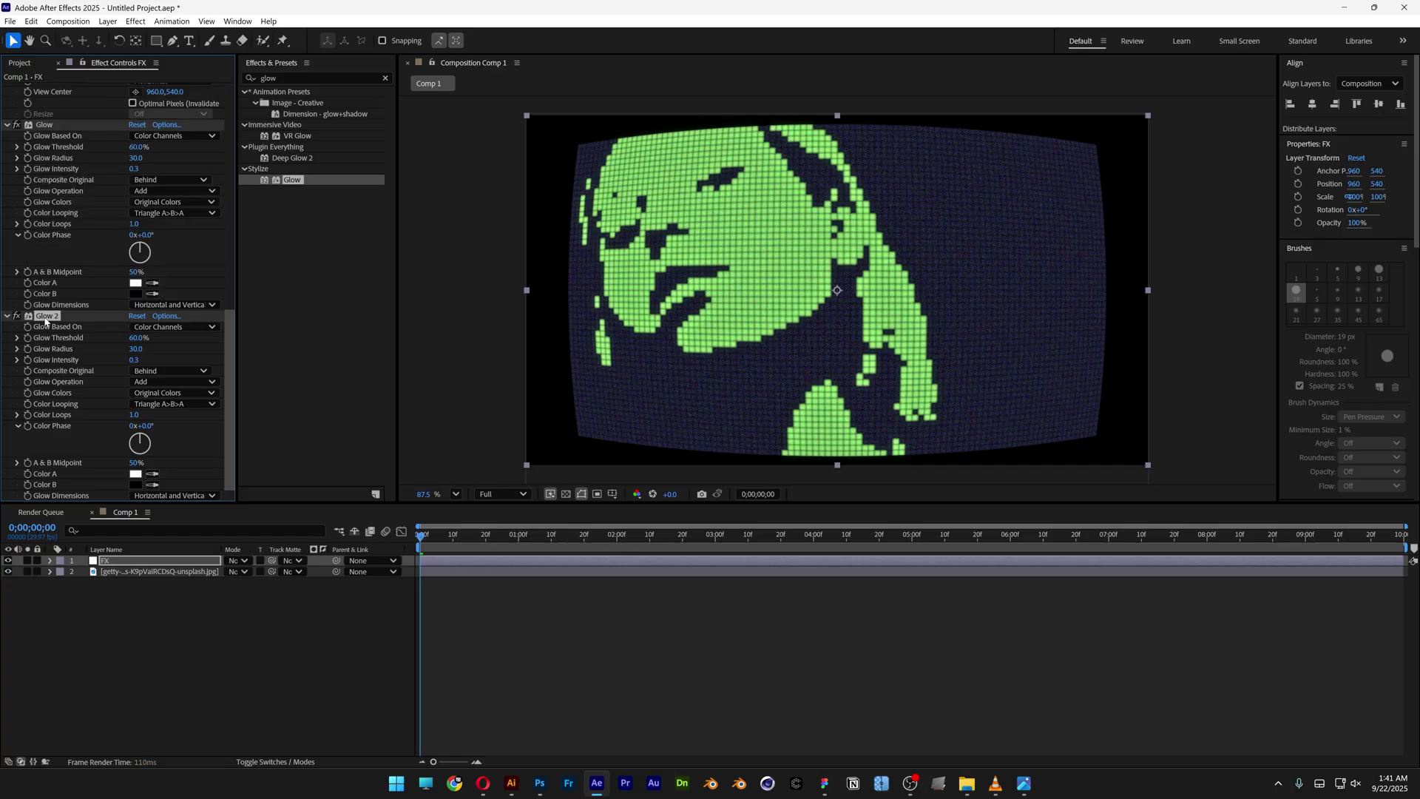
{"action": "left_click", "coordinate": [136, 349]}
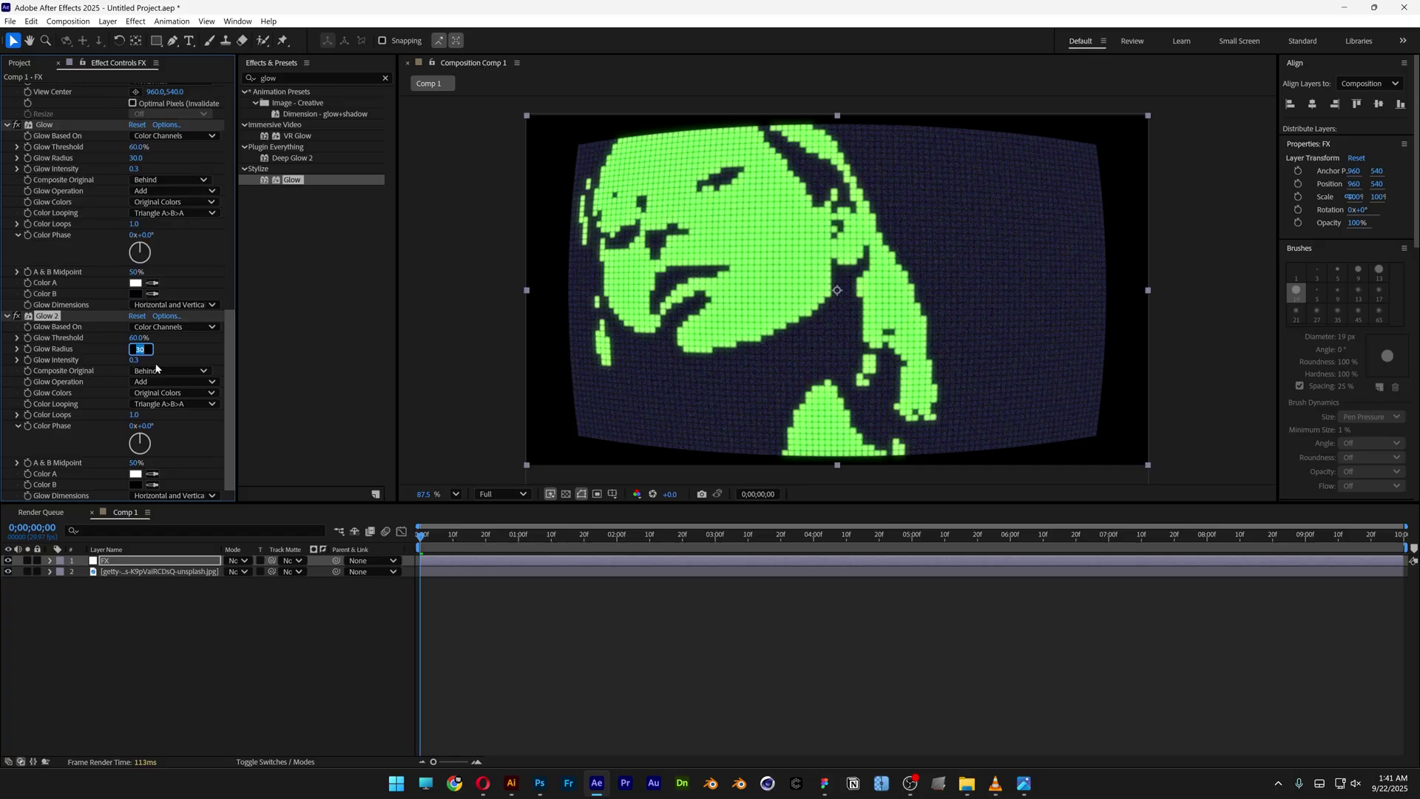
{"action": "type", "text": "90"}
{"action": "key", "text": "Return"}
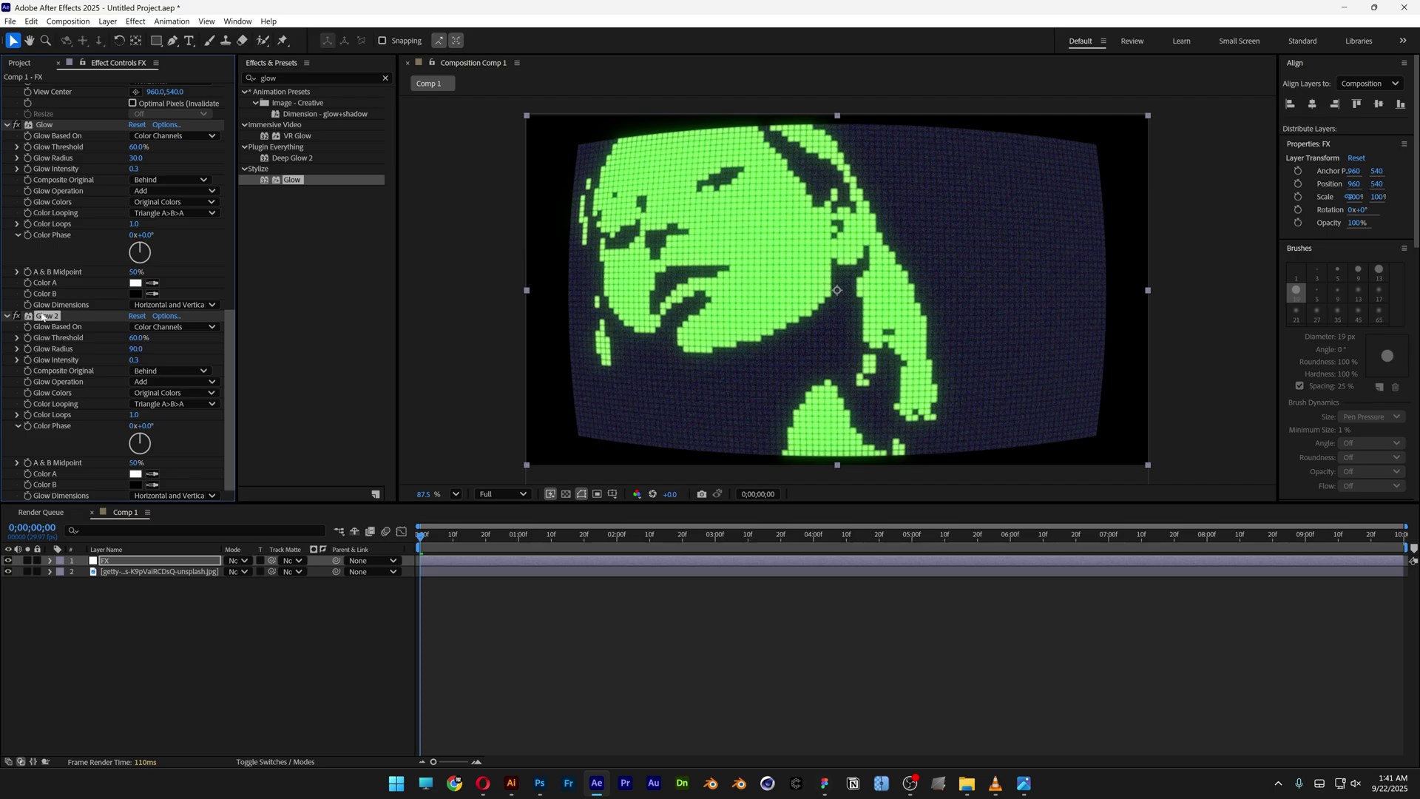
{"action": "key", "text": "ctrl+d"}
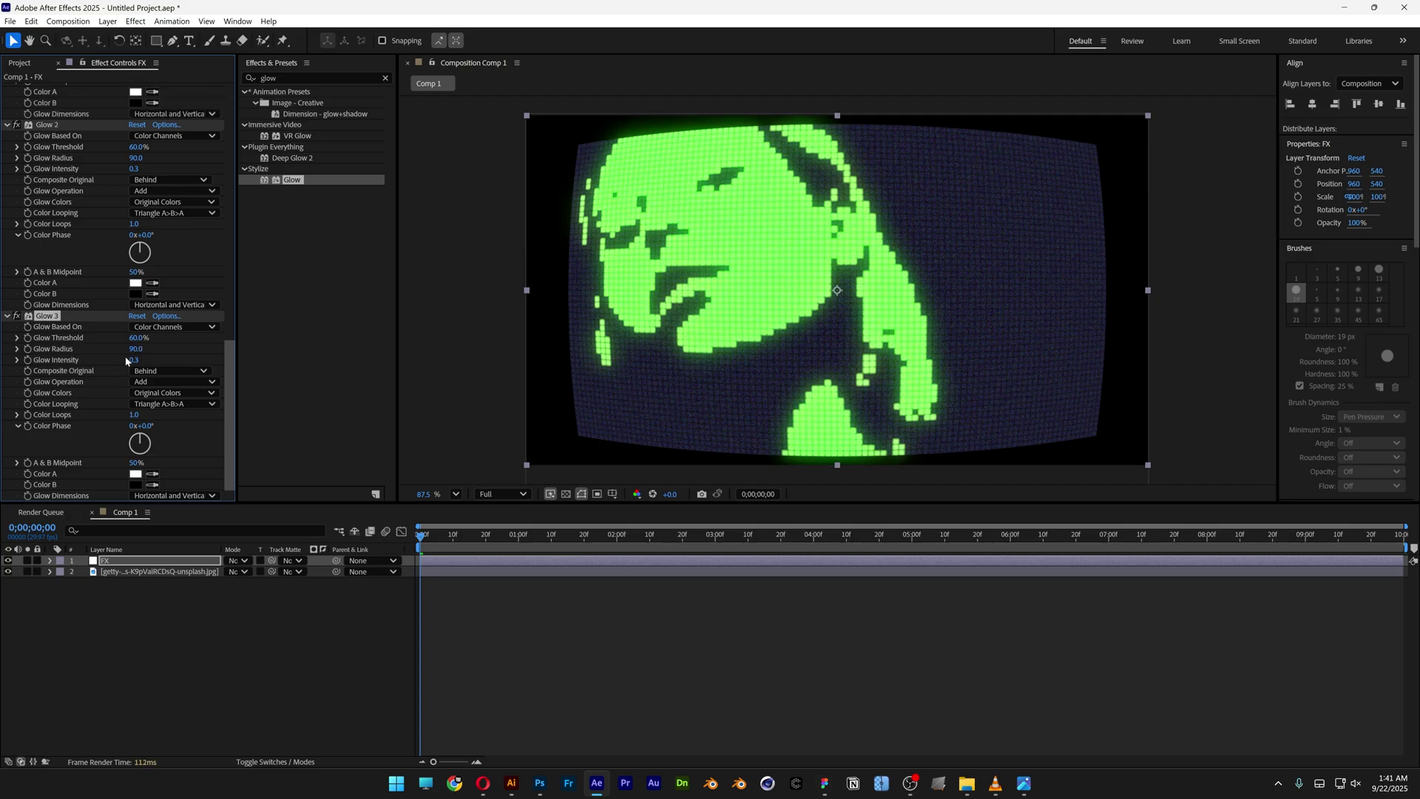
{"action": "left_click", "coordinate": [136, 349]}
{"action": "type", "text": "270"}
{"action": "key", "text": "Return"}
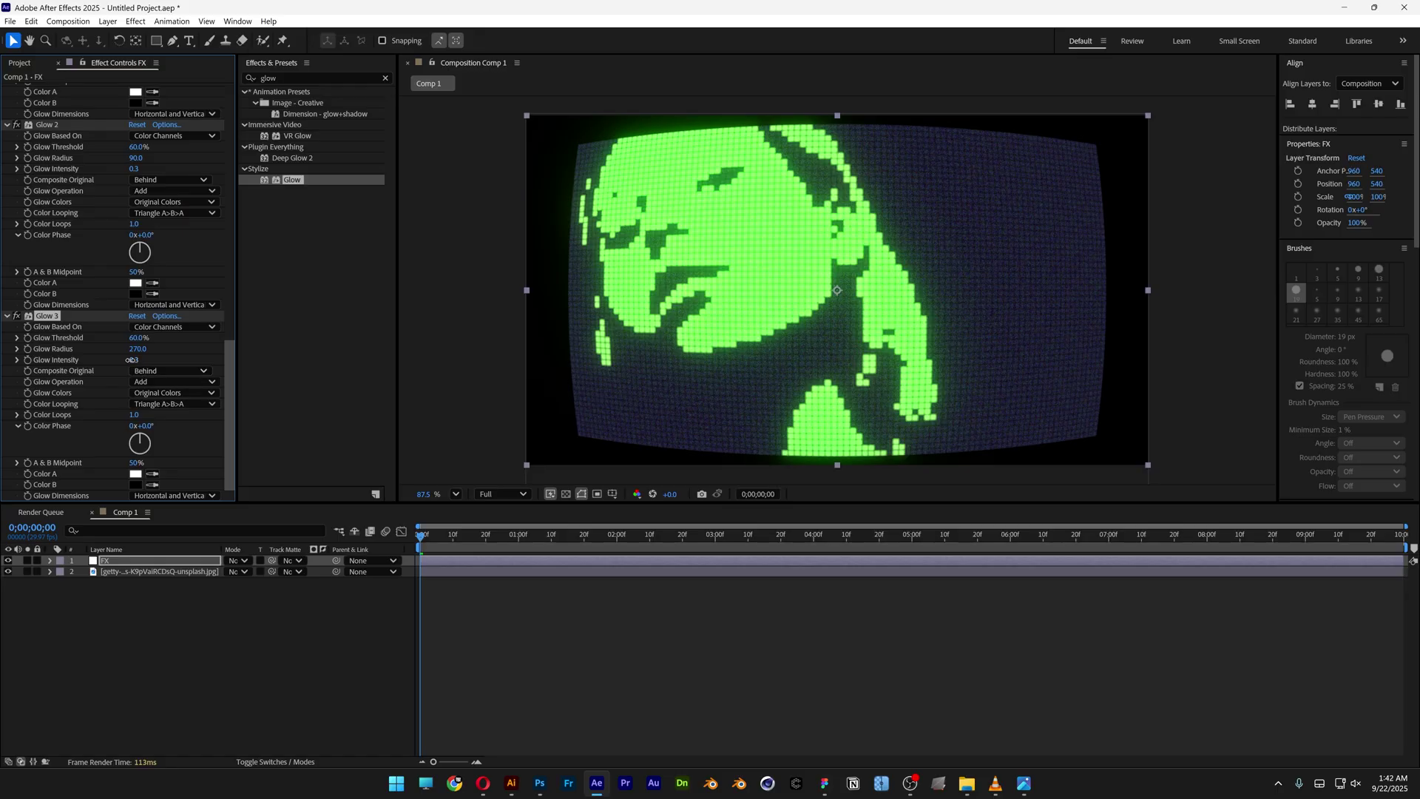
{"action": "left_click_drag", "start_coordinate": [132, 361], "coordinate": [117, 360]}
{"action": "left_click_drag", "start_coordinate": [710, 503], "coordinate": [710, 543]}
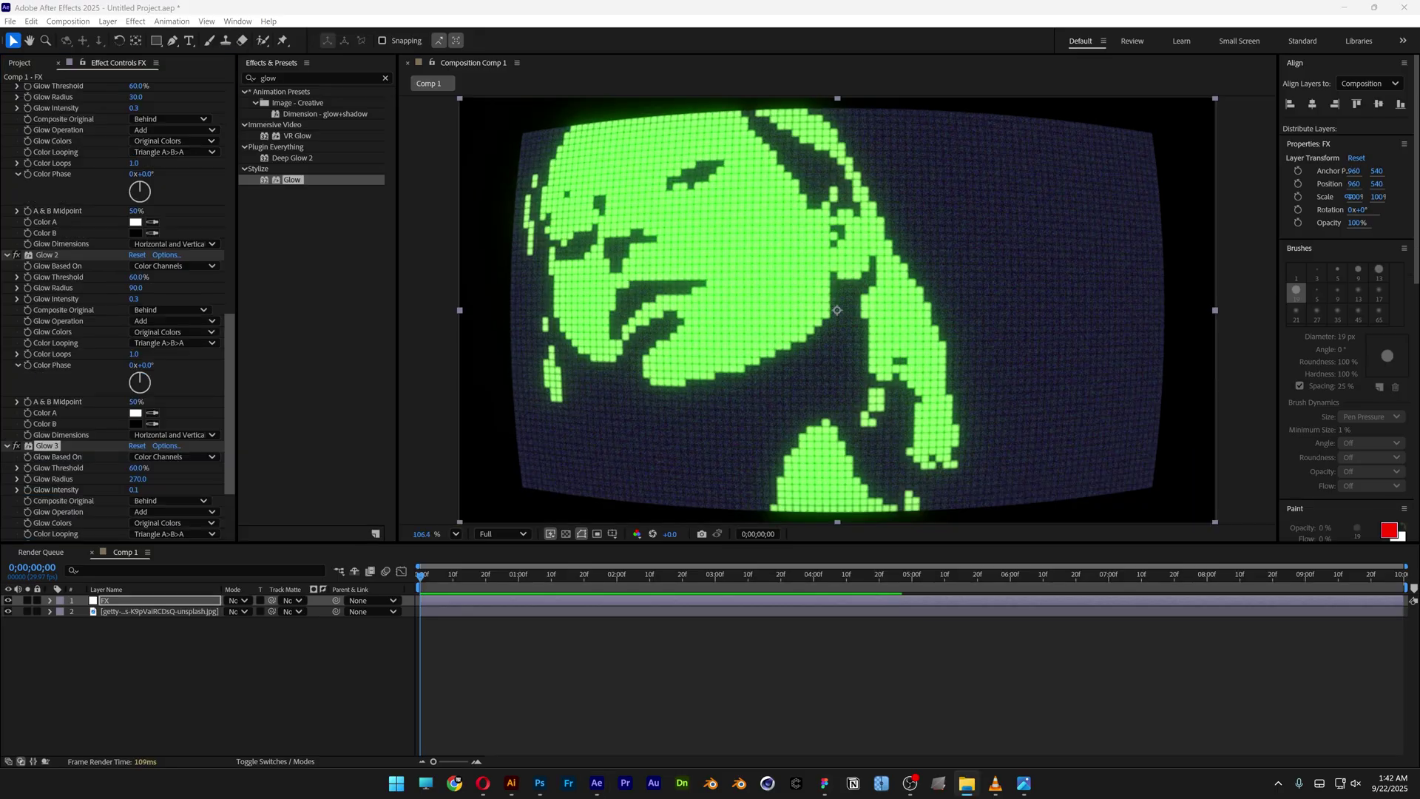
Place the Ski Mask mp4 beneath the FX layer, scrub into it, and start an effect search.
{"action": "left_click_drag", "start_coordinate": [823, 413], "coordinate": [114, 600]}
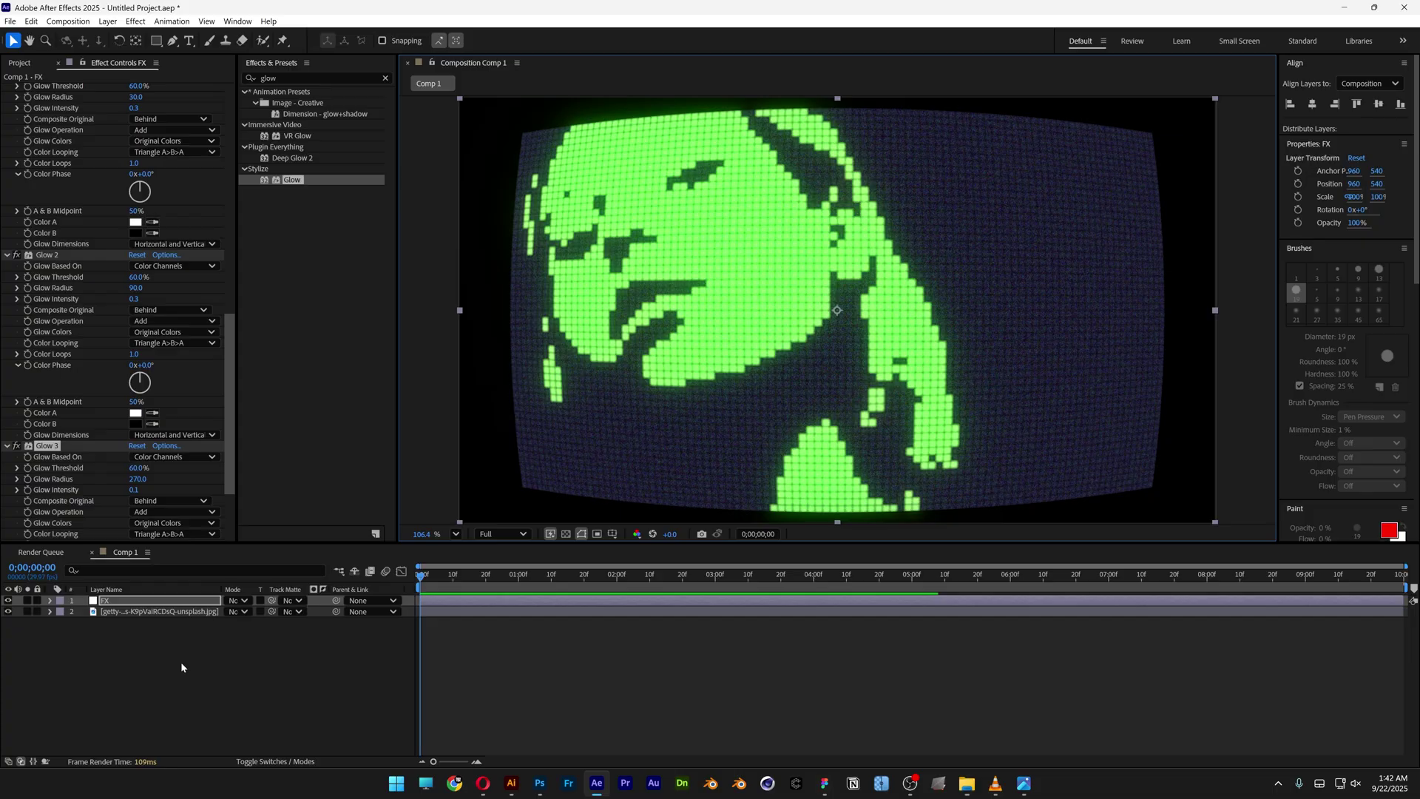
{"action": "left_click", "coordinate": [766, 575]}
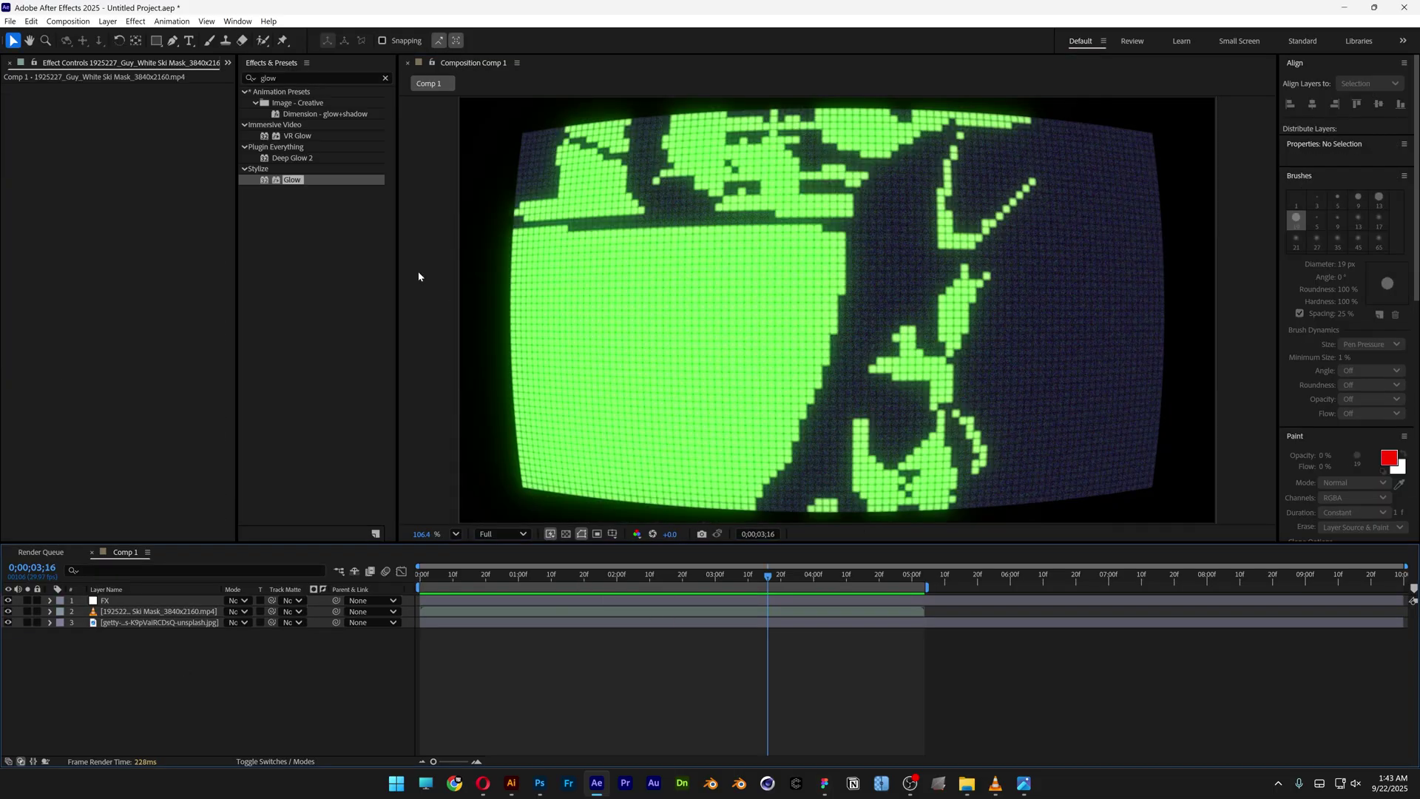
{"action": "left_click", "coordinate": [291, 78]}
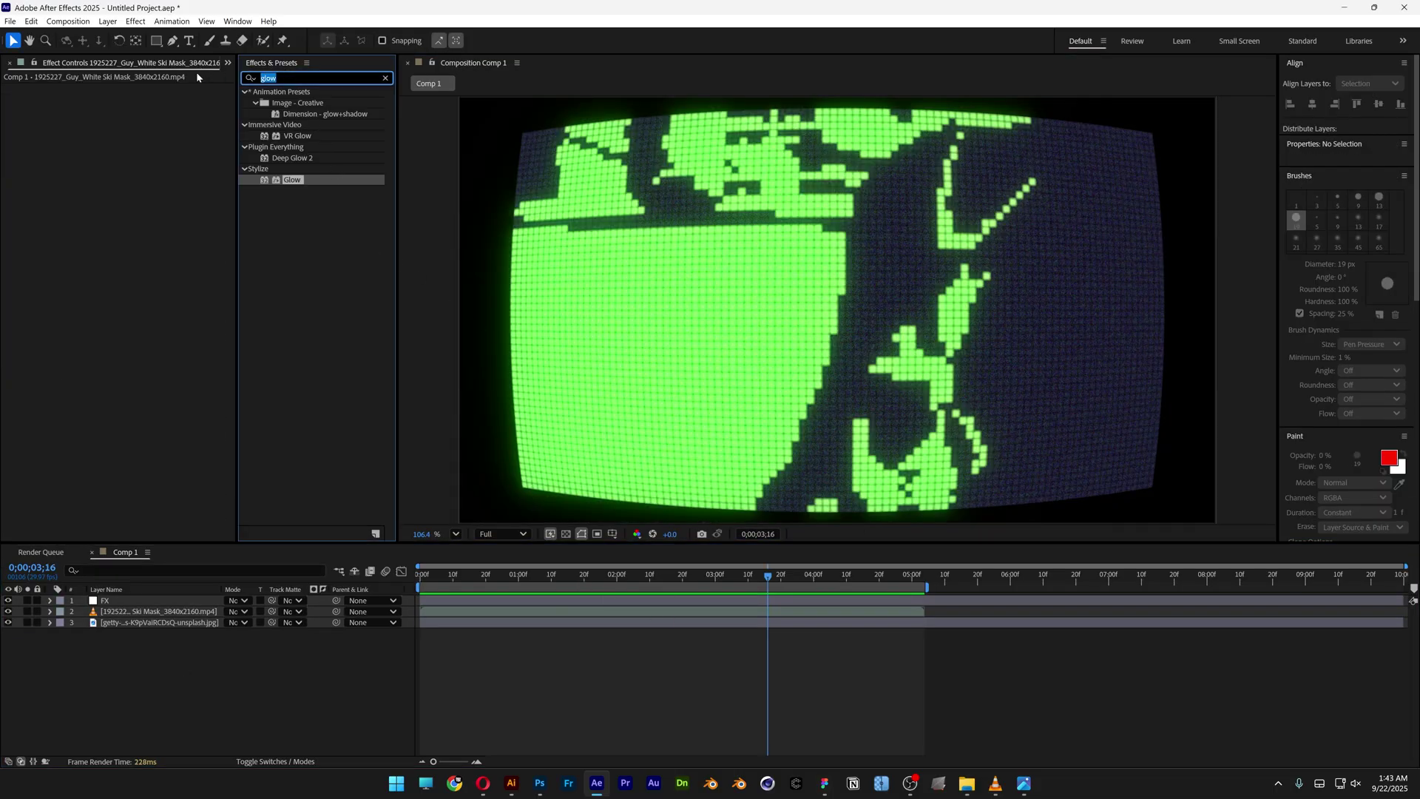
{"action": "type", "text": "posterize"}
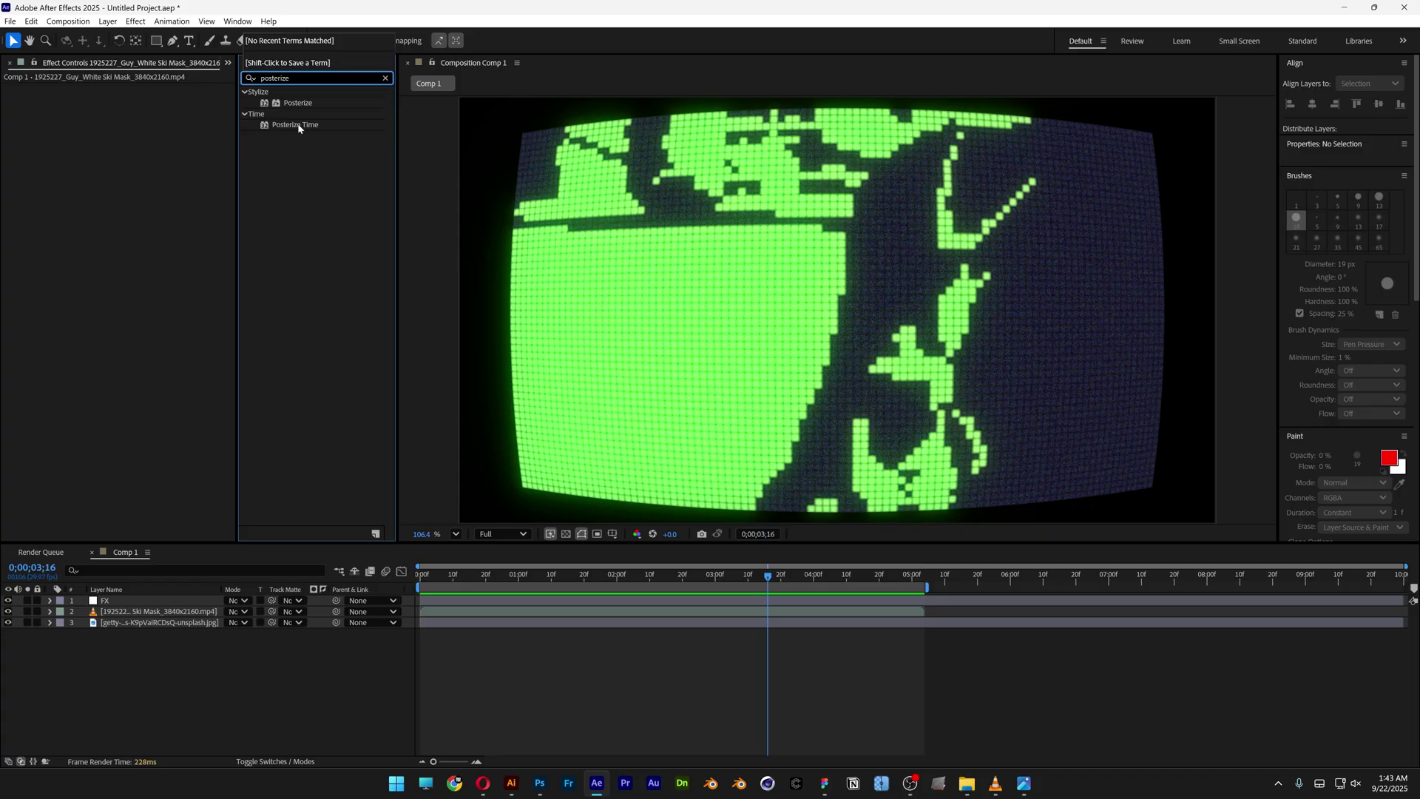
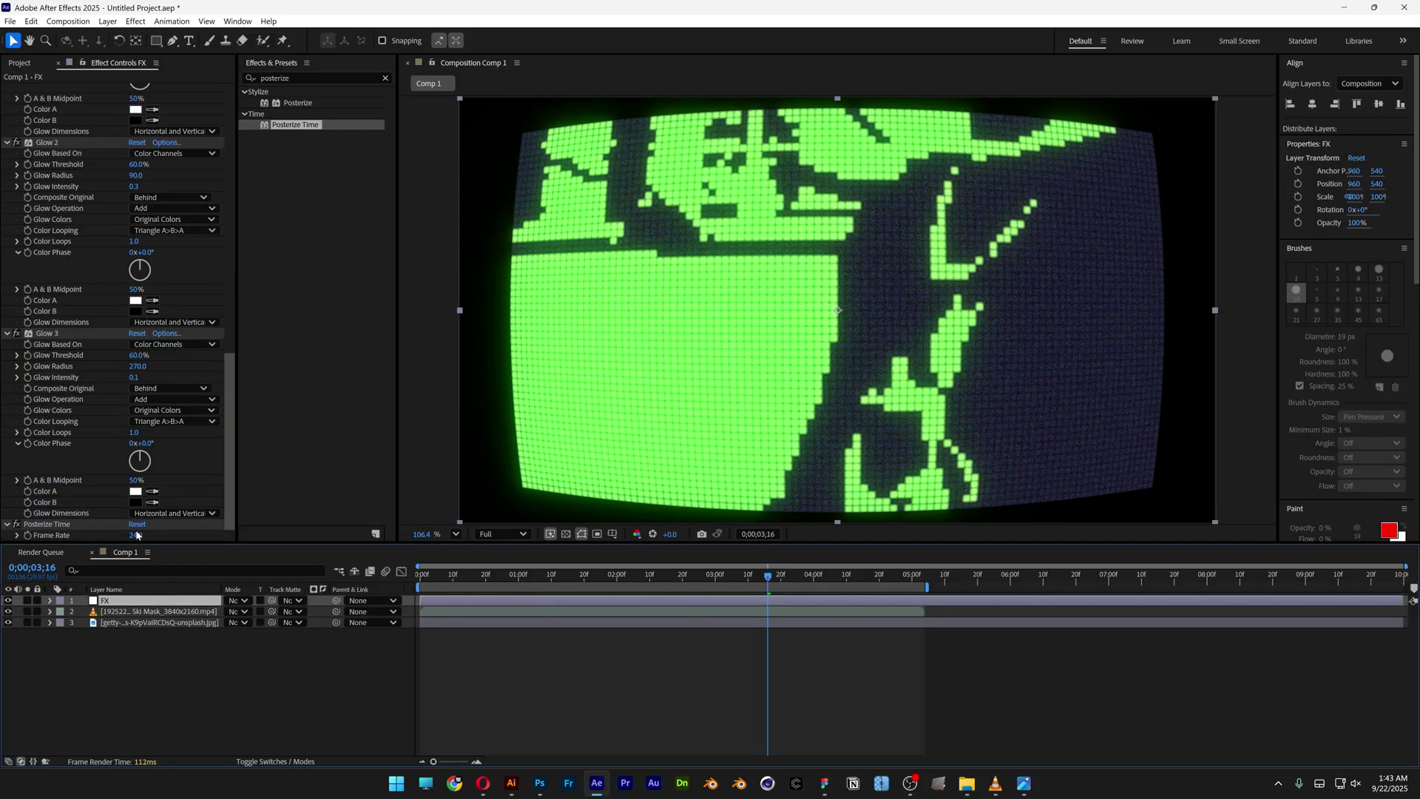
Set the Posterize Time Frame Rate to 10 fps and preview the choppy playback.
{"action": "left_click", "coordinate": [137, 534]}
{"action": "key", "text": "Return"}
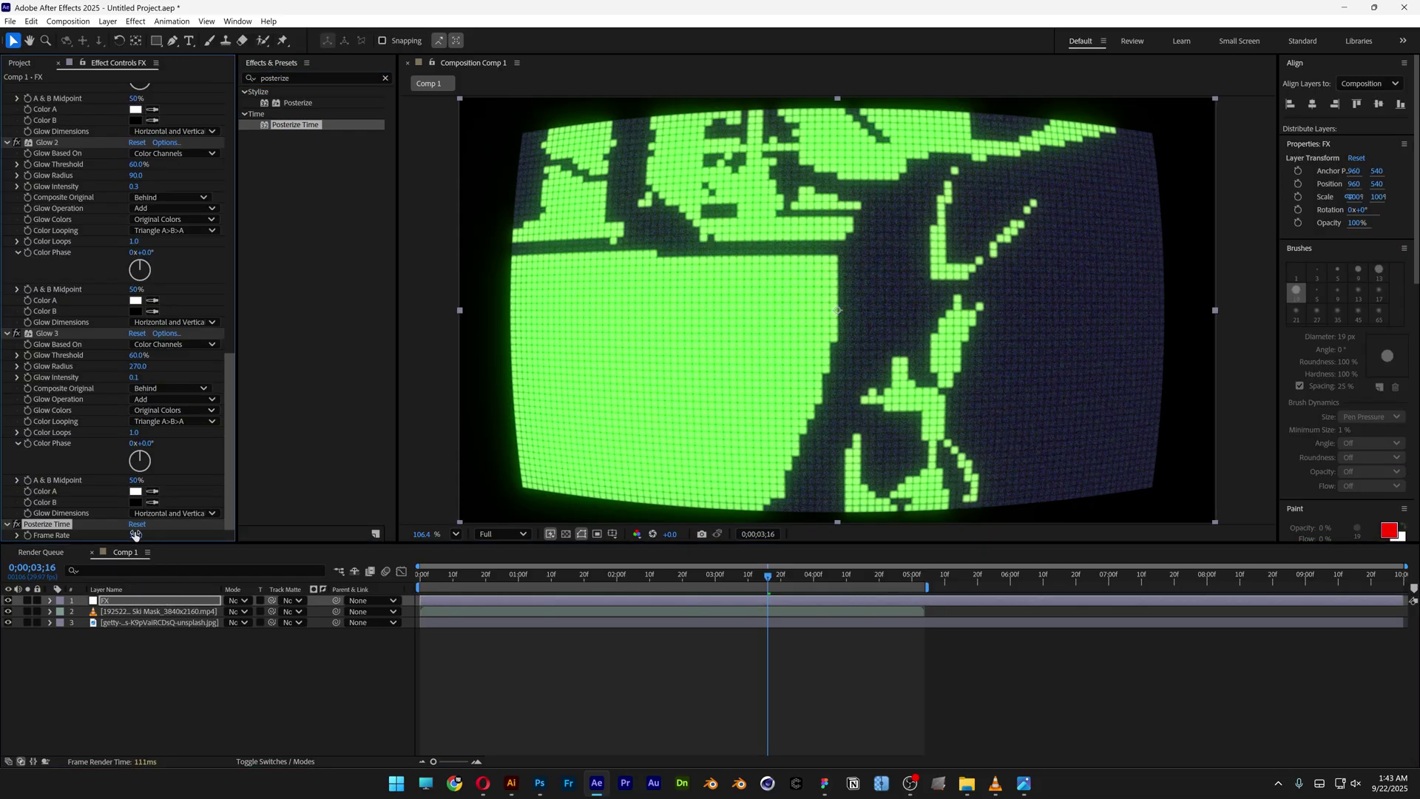
{"action": "key", "text": "space"}
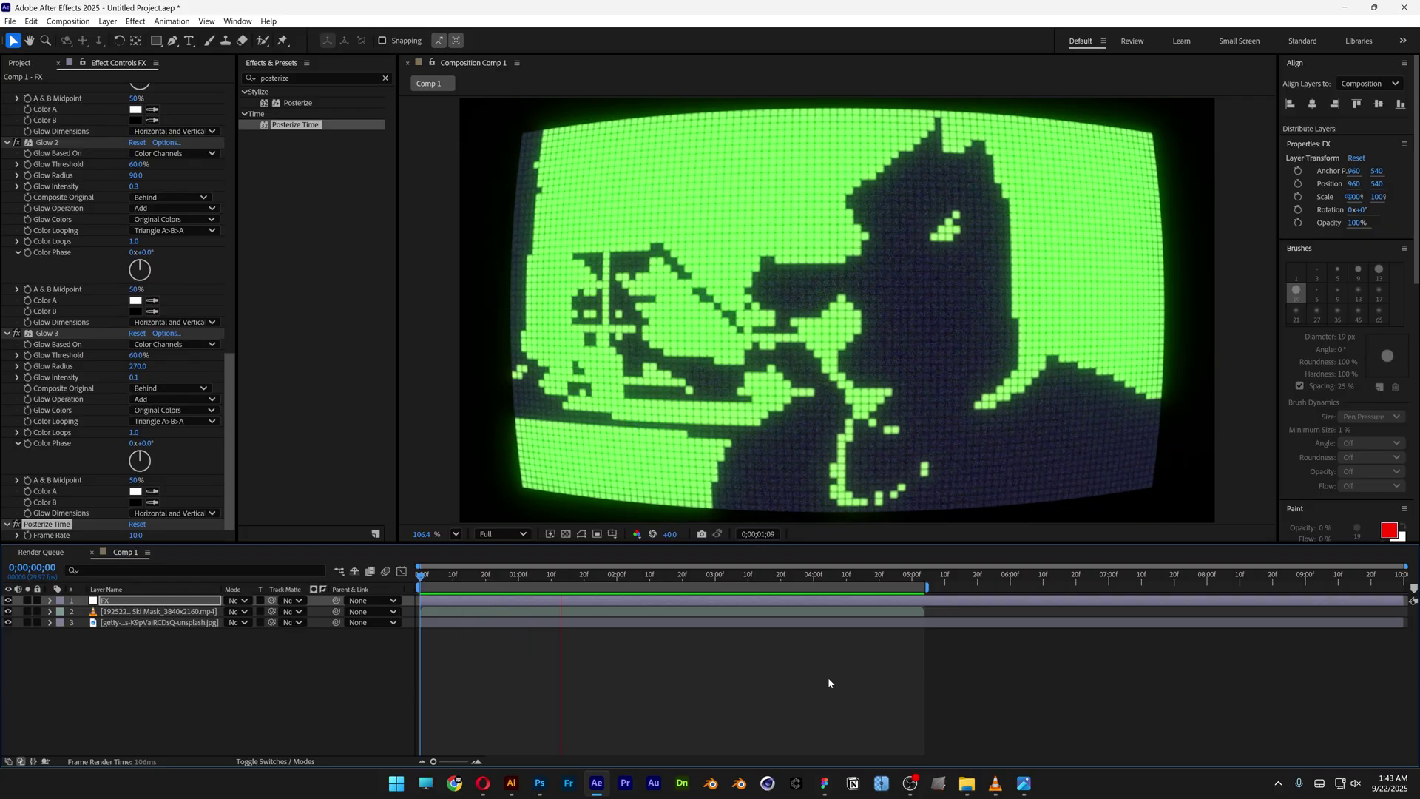